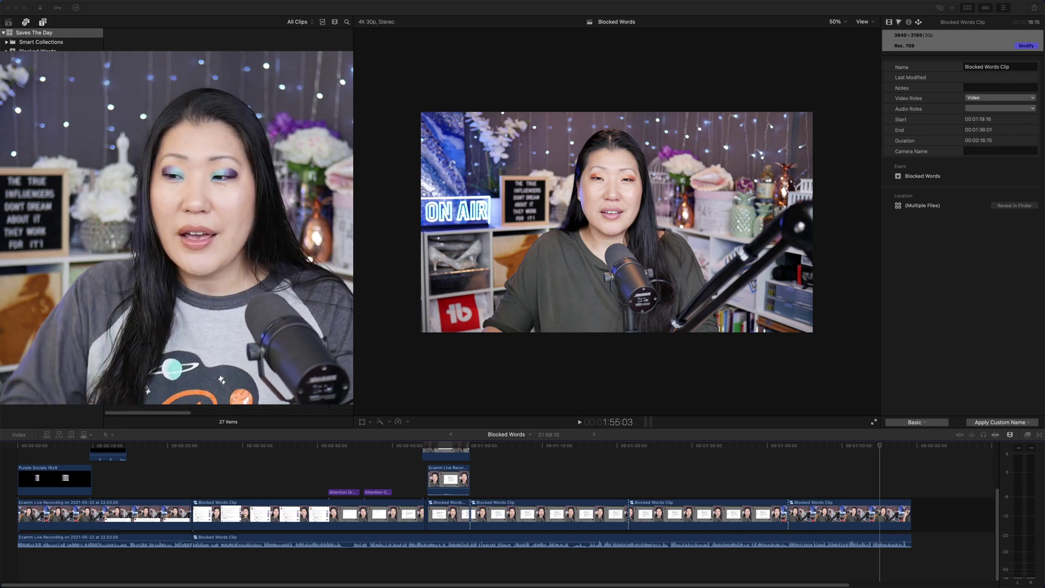
Set the system scroll bars to always show in System Preferences' General settings.
click(670, 583)
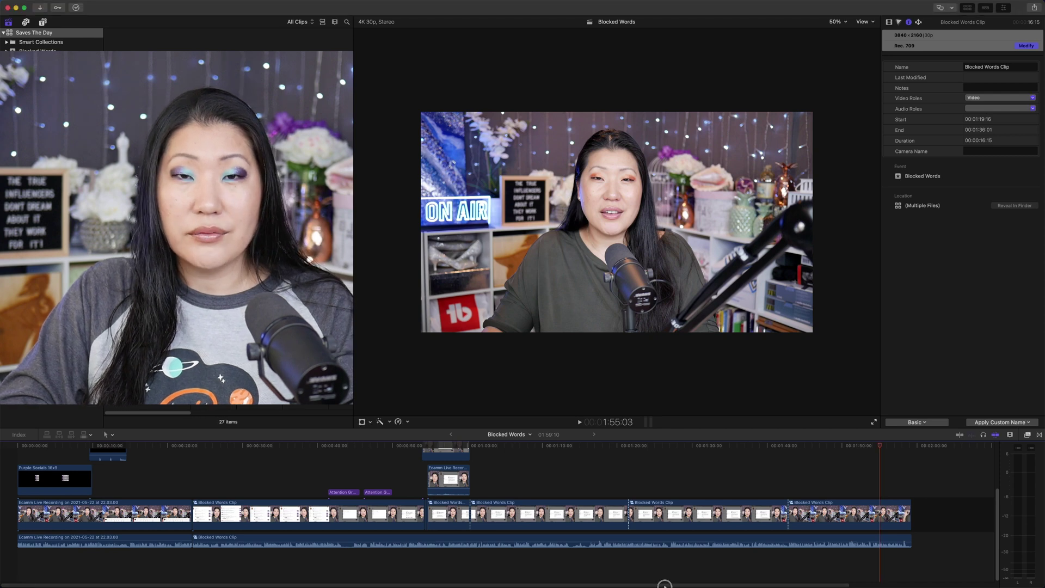
scroll(599, 583, right, 3)
scroll(577, 583, left, 3)
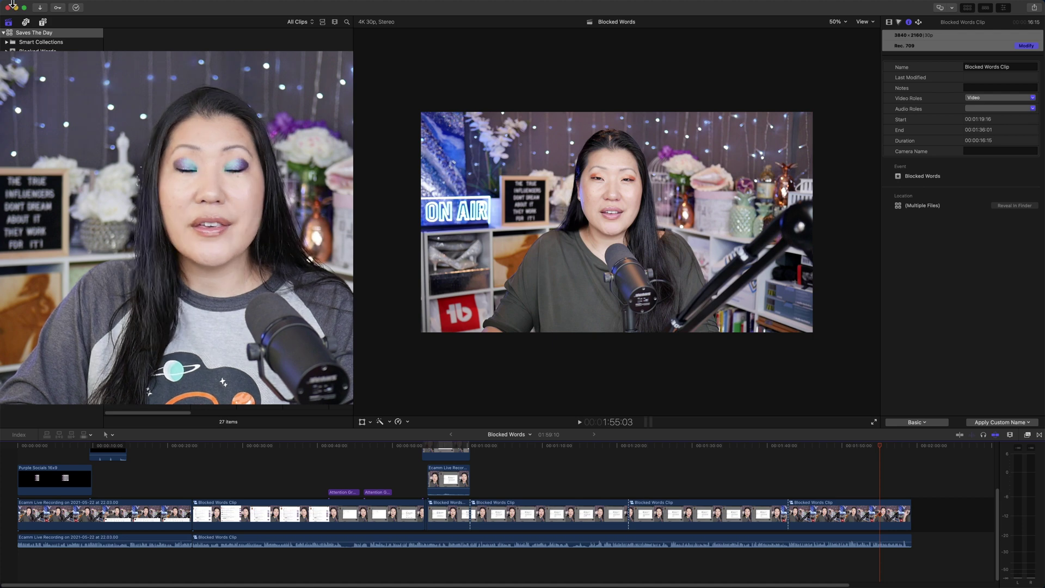
click(12, 4)
click(24, 30)
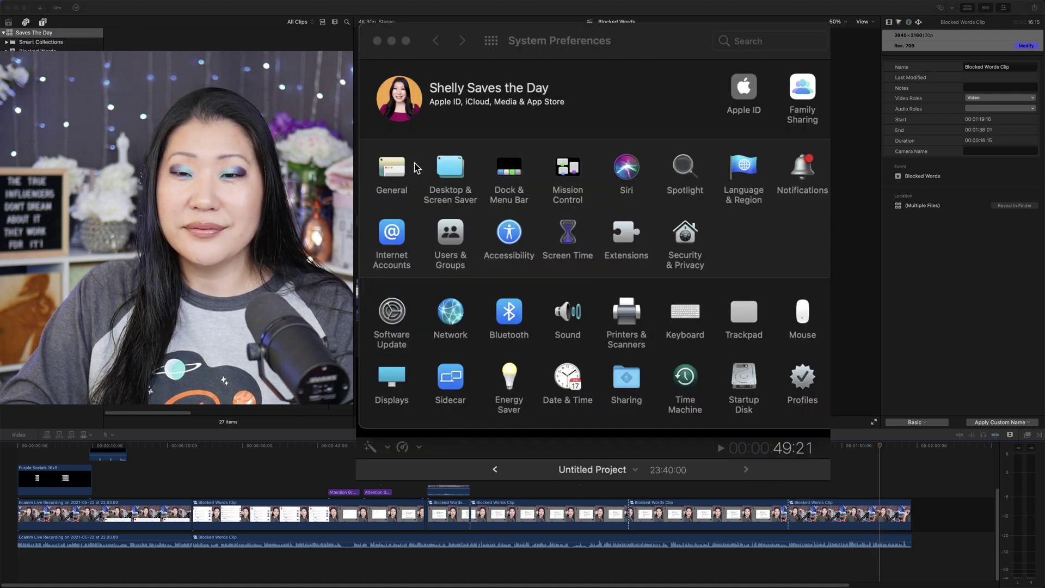
click(390, 173)
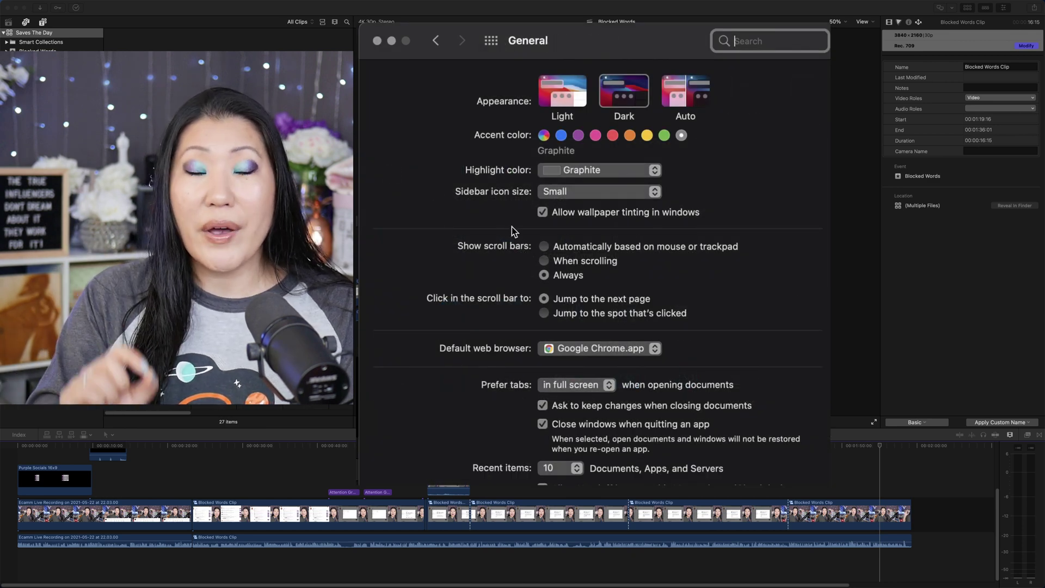
click(544, 246)
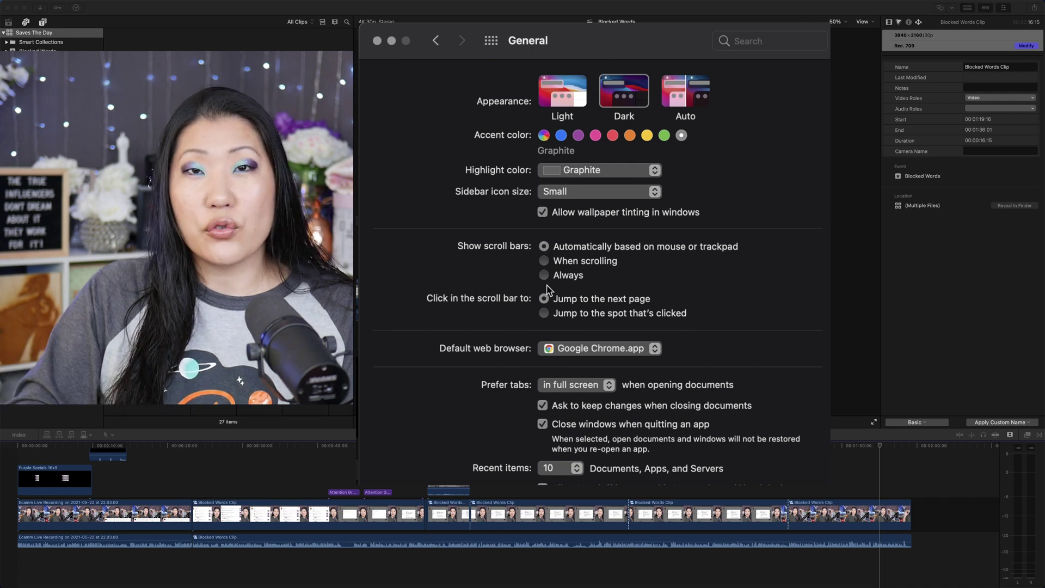
click(544, 275)
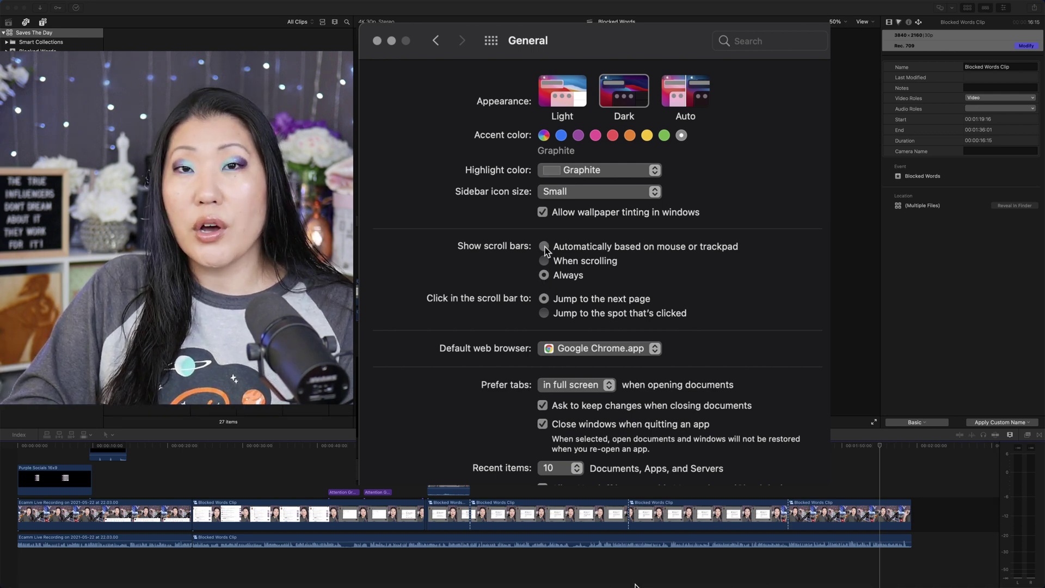
click(544, 247)
click(544, 275)
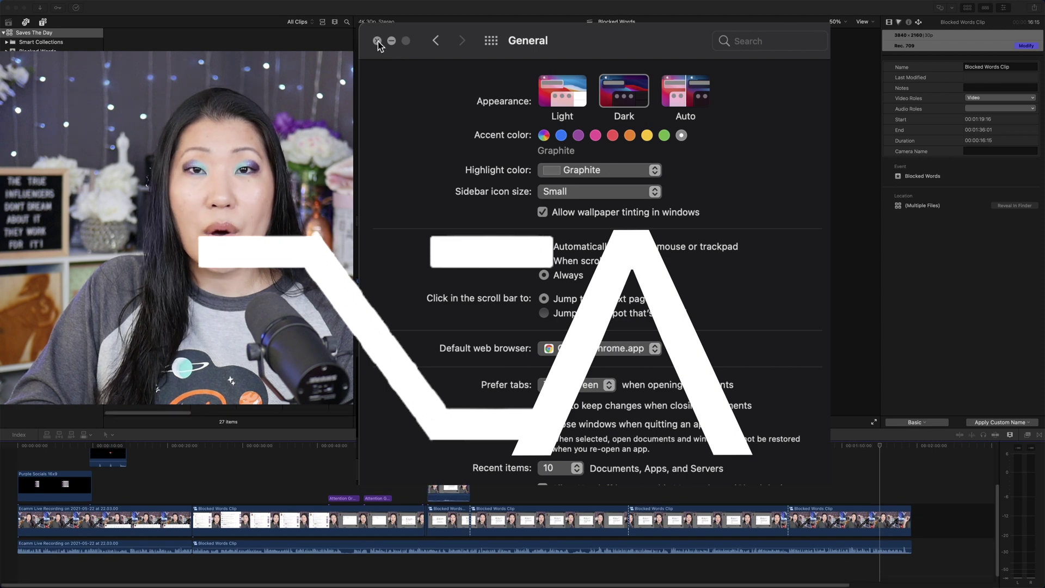
click(377, 41)
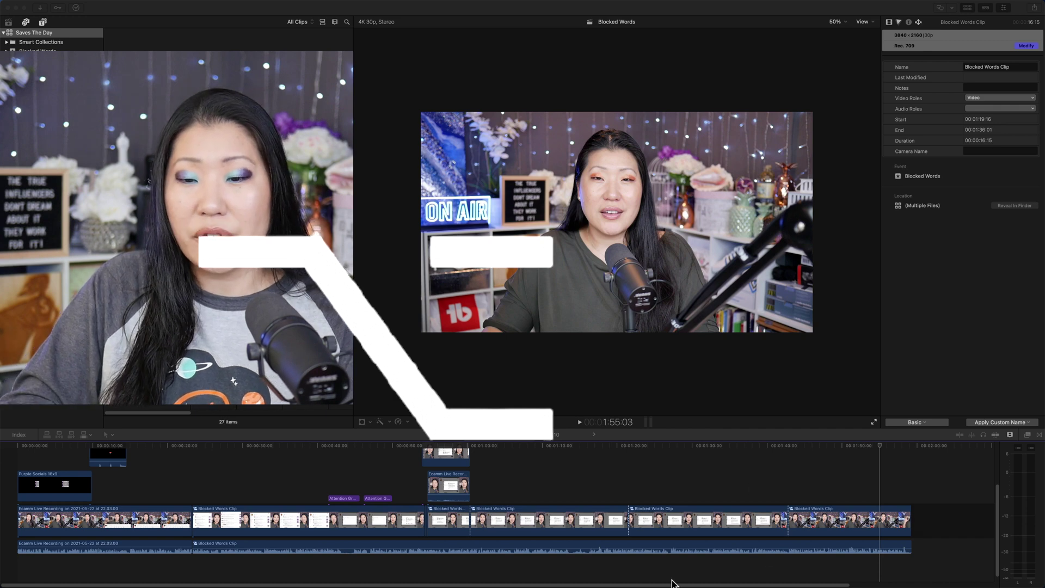
Zoom the timeline in around the playhead, back out, then fit the whole project with Shift+Z.
click(689, 222)
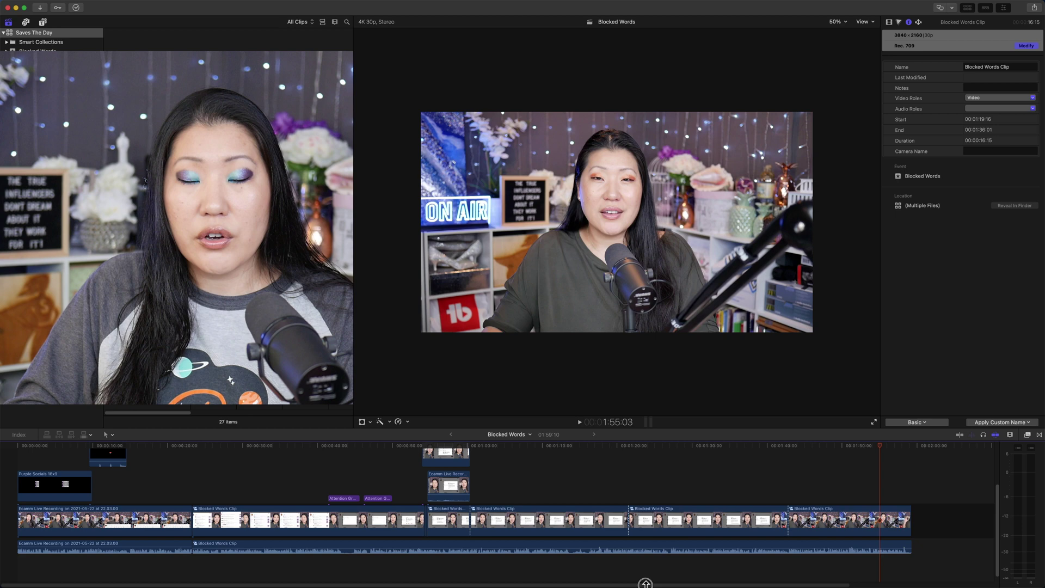
drag(644, 581, 434, 561)
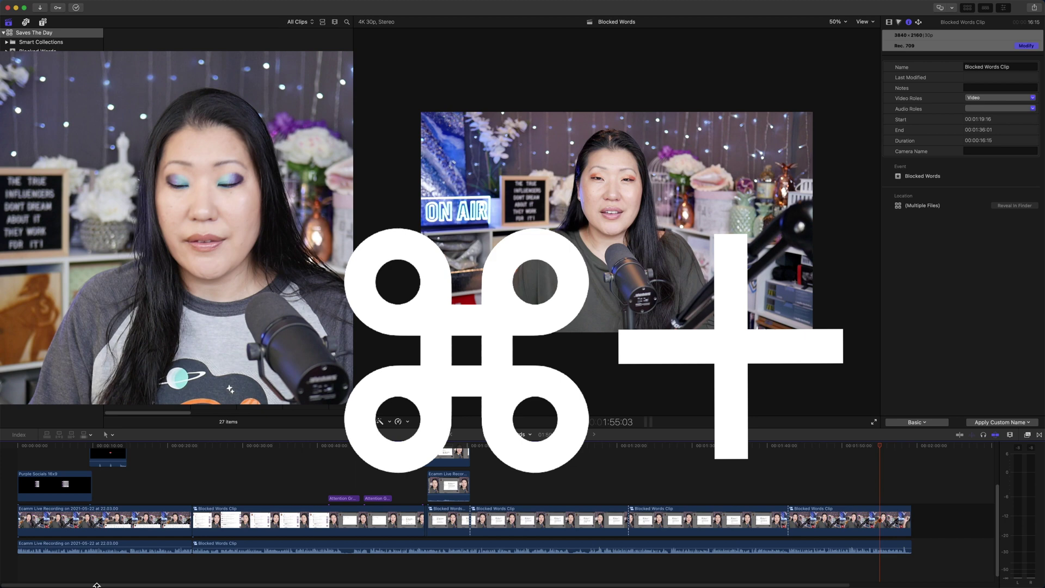
key(super+equal)
key(super+equal)
key(super+equal)
key(super+equal)
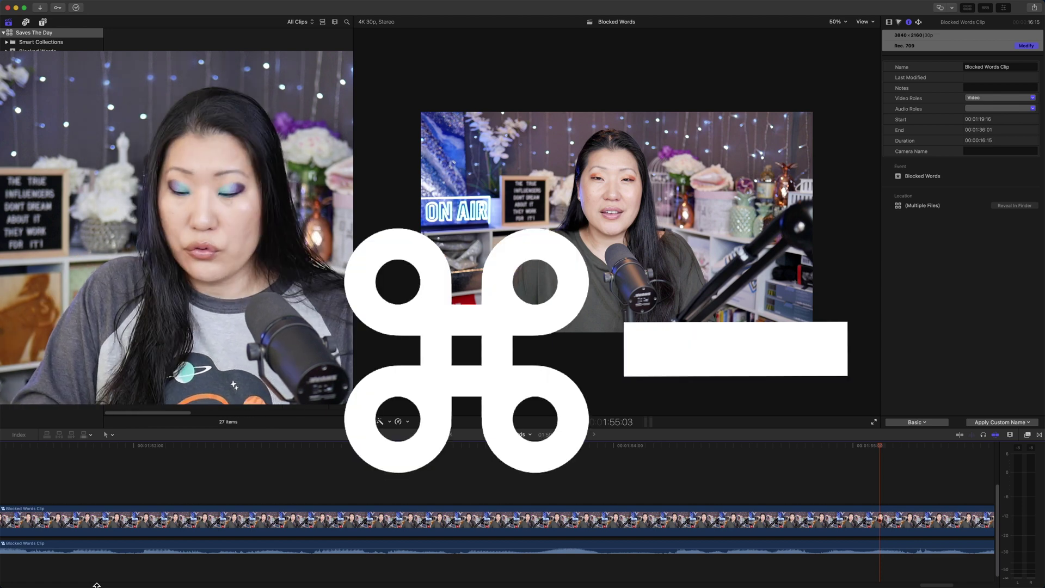
key(super+minus)
key(super+minus)
key(super+minus)
key(super+minus)
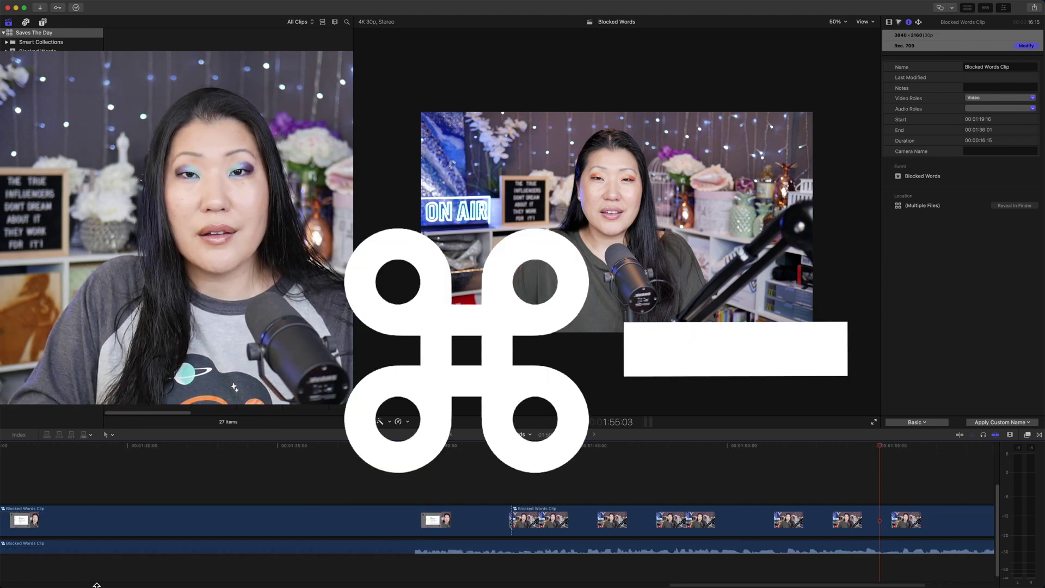
key(super+minus)
key(super+minus)
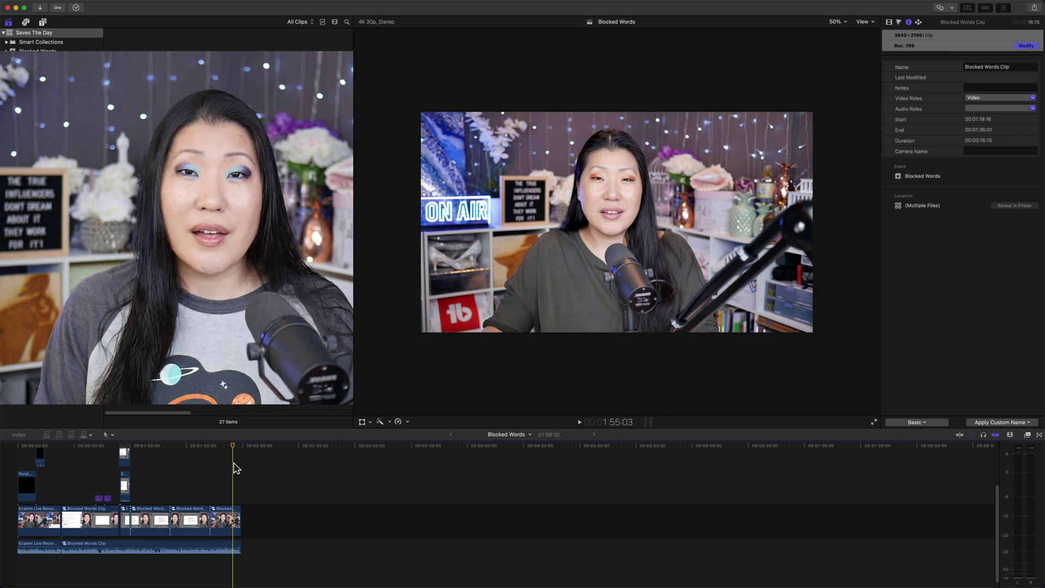
key(shift+z)
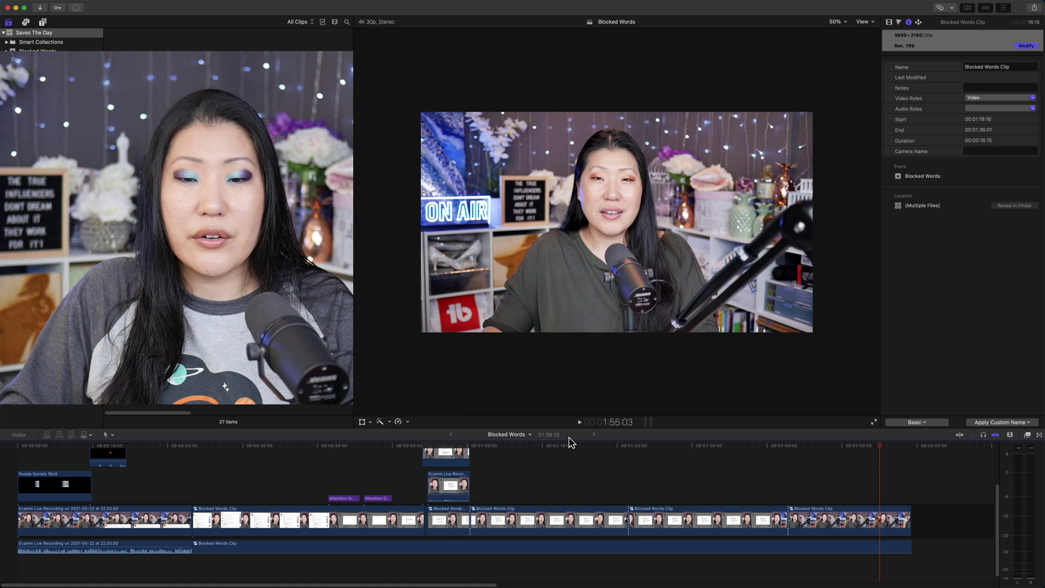
Play the project from about one minute in and stop at 1:30:04.
click(517, 447)
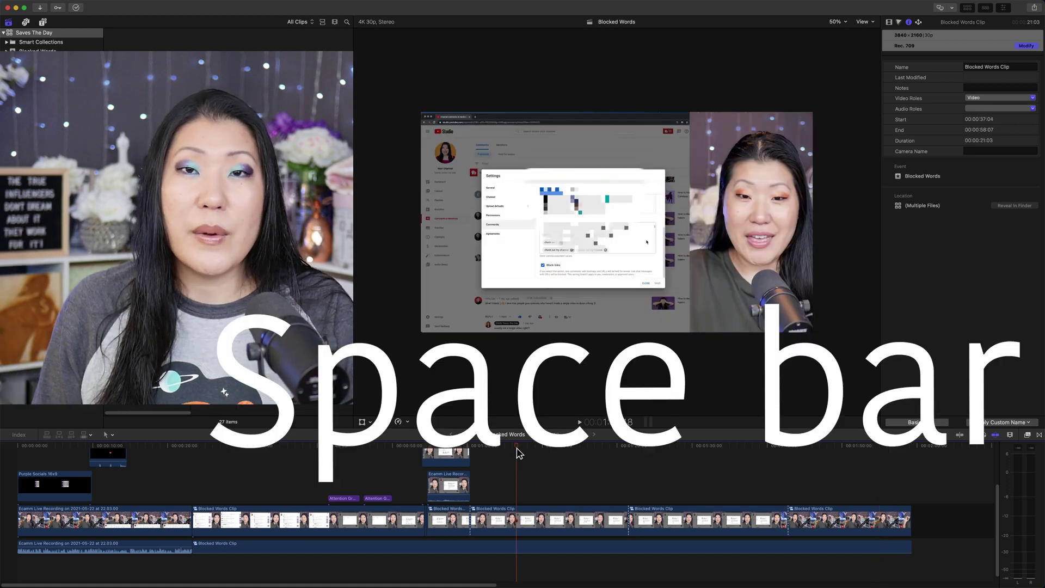
key(space)
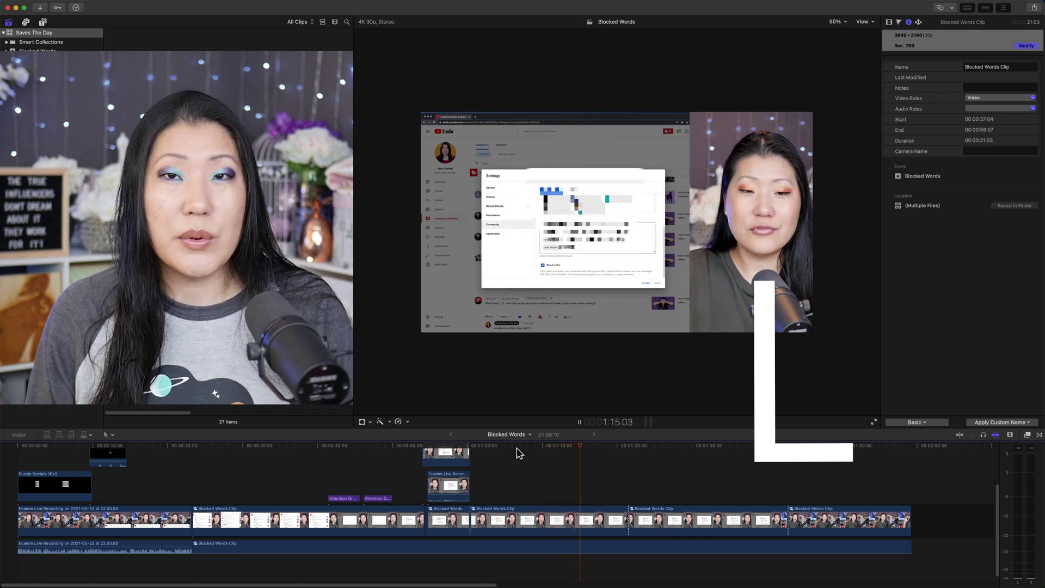
key(space)
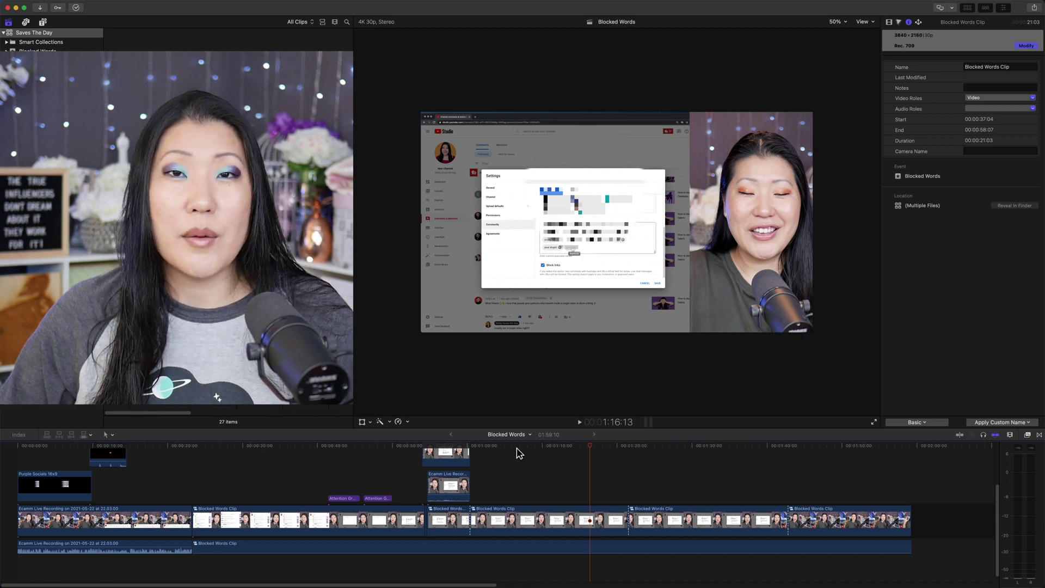
drag(607, 546, 584, 546)
scroll(584, 546, up, 5)
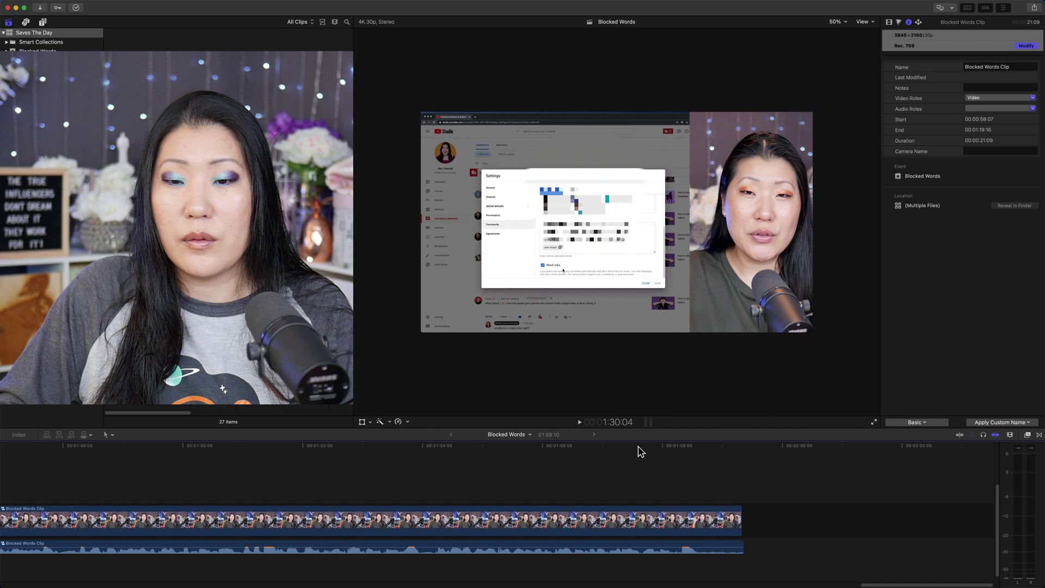
Blade the clip at the 1:58:17 playhead and delete the piece after the cut.
click(688, 452)
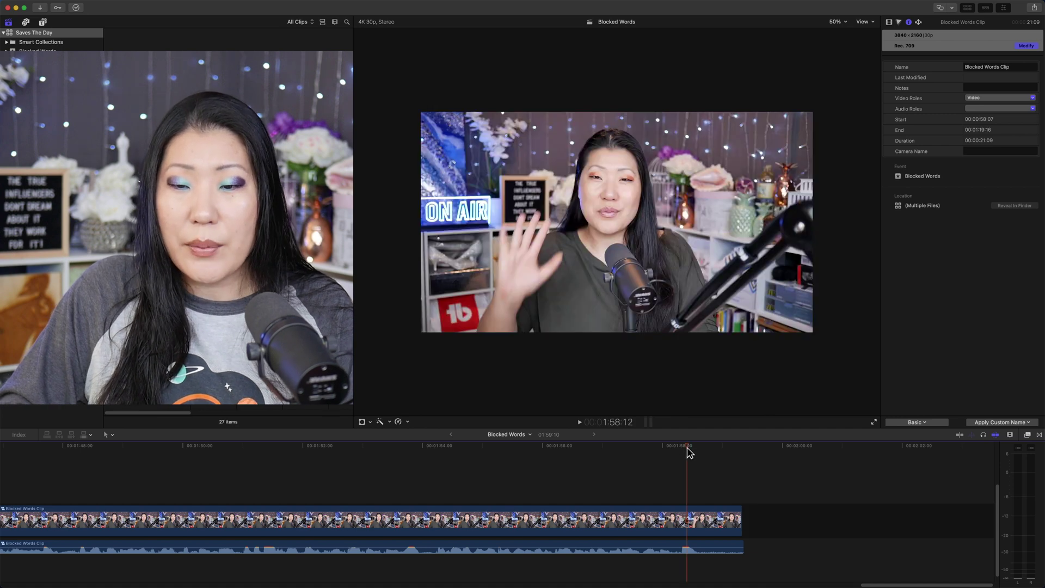
drag(687, 453, 699, 452)
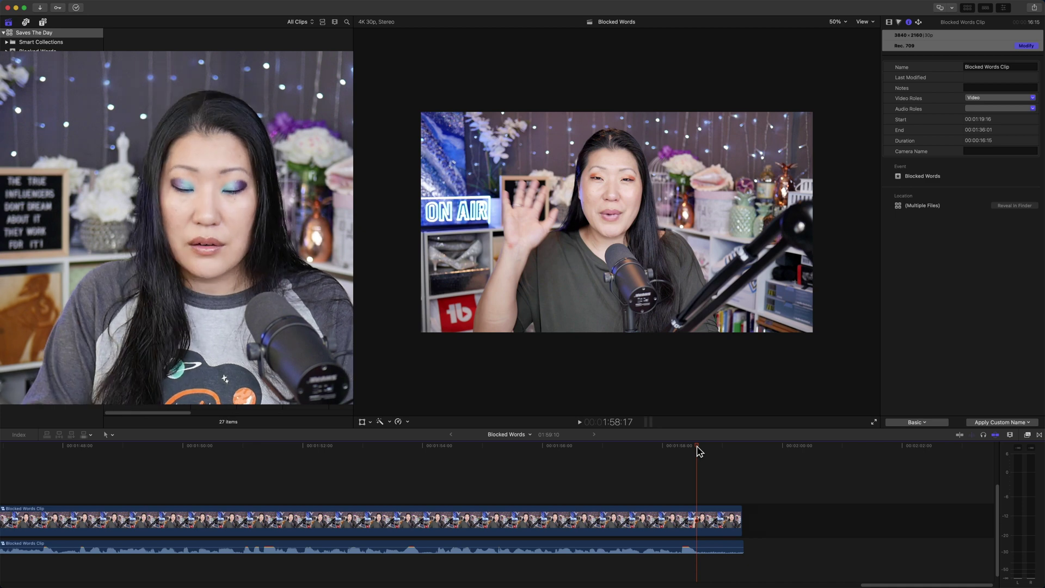
key(super+b)
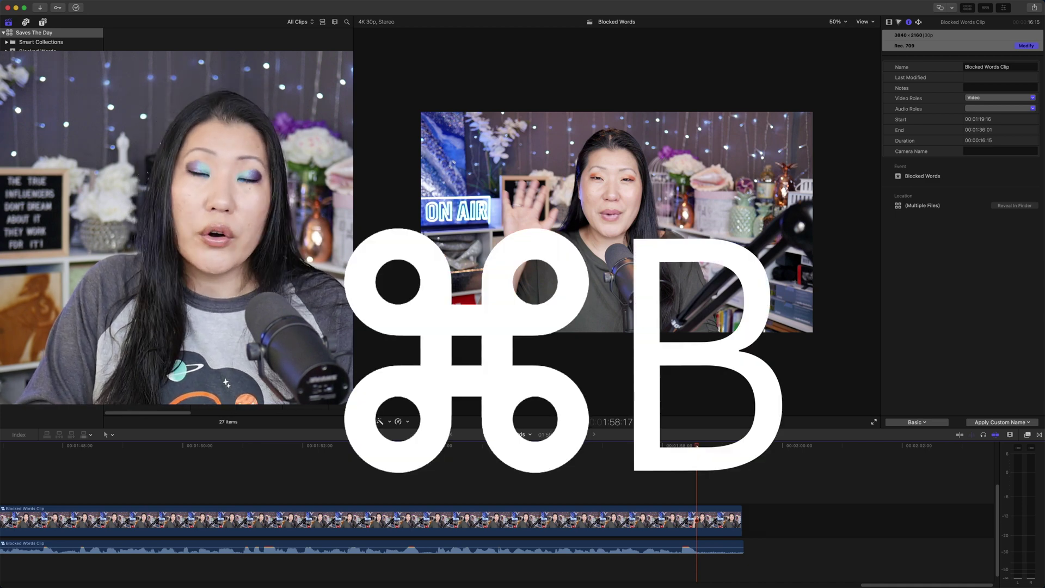
key(super+b)
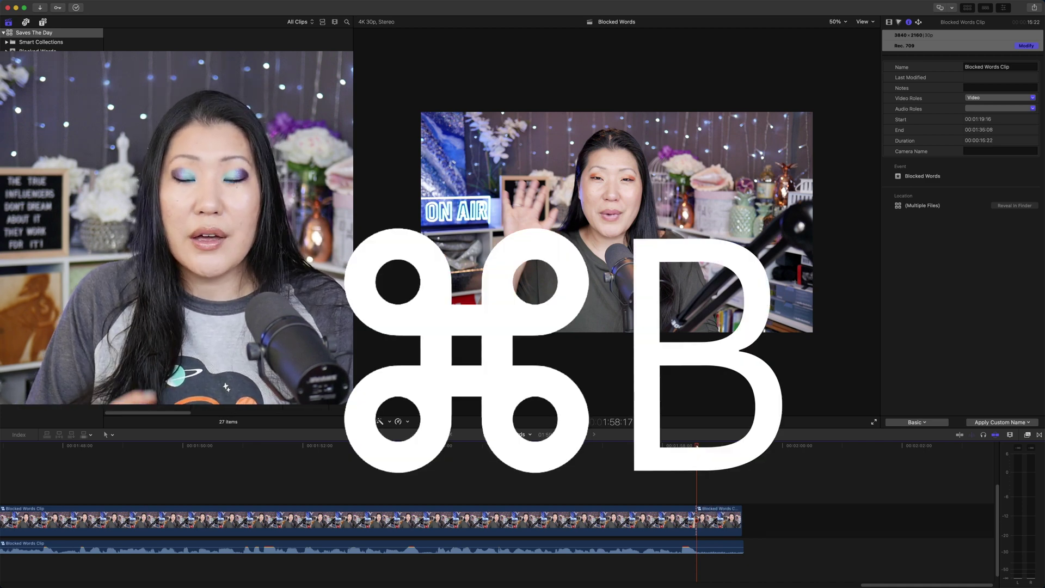
click(714, 517)
key(Delete)
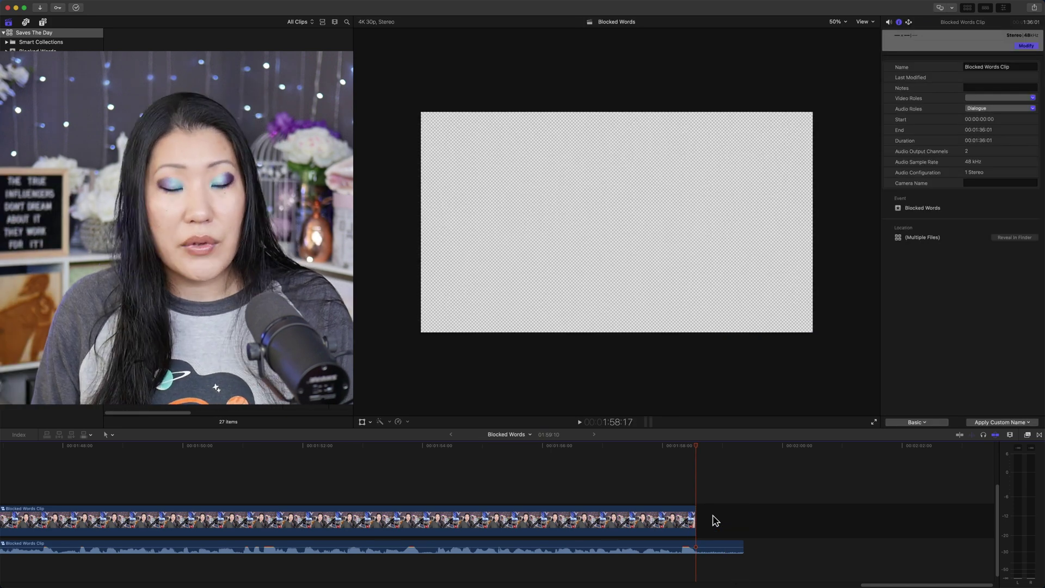
Undo the delete and the cut, then trim the clip's end to the playhead.
key(super+z)
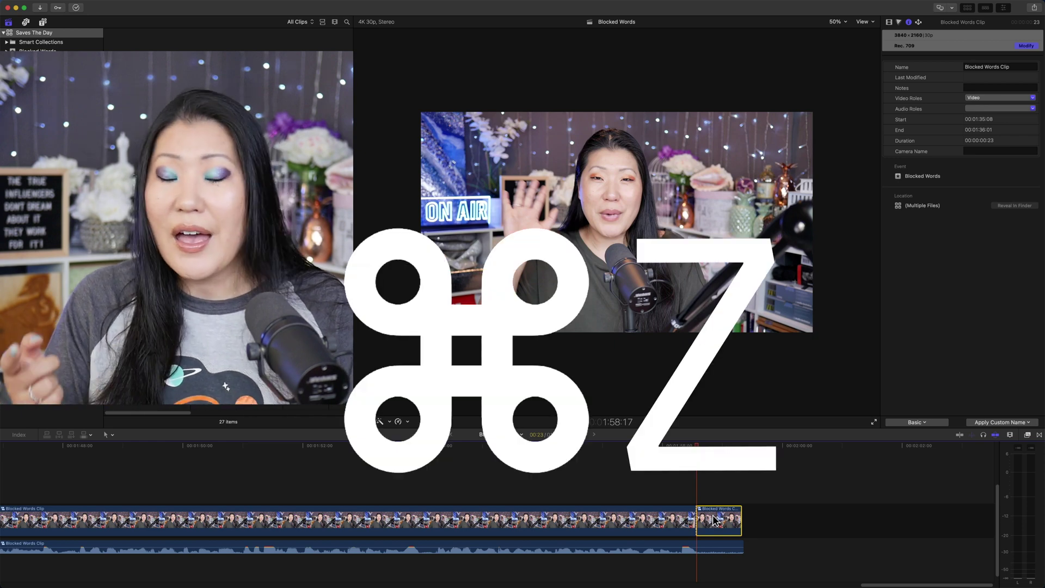
key(super+z)
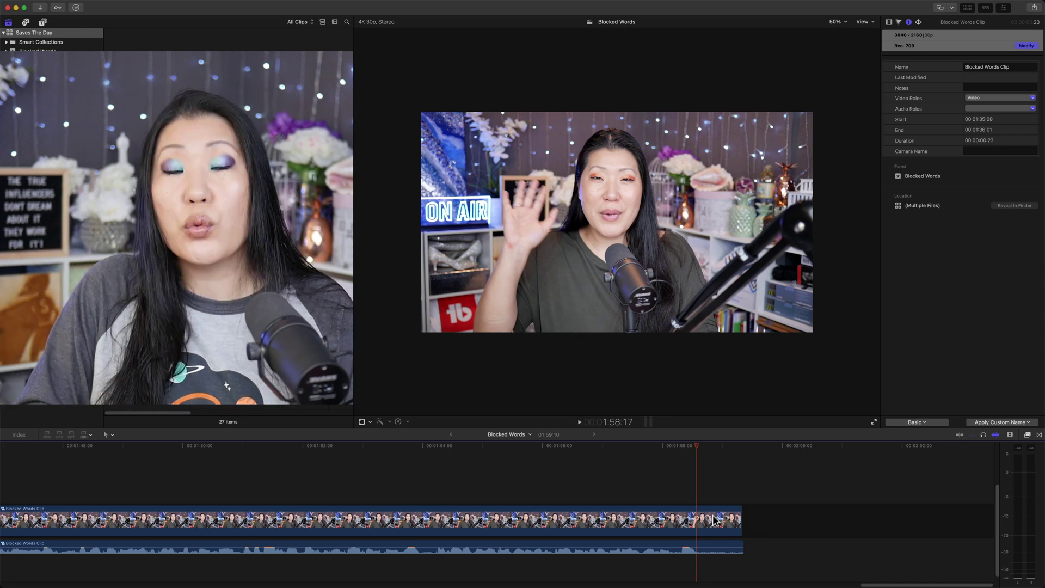
key(super+bracketright)
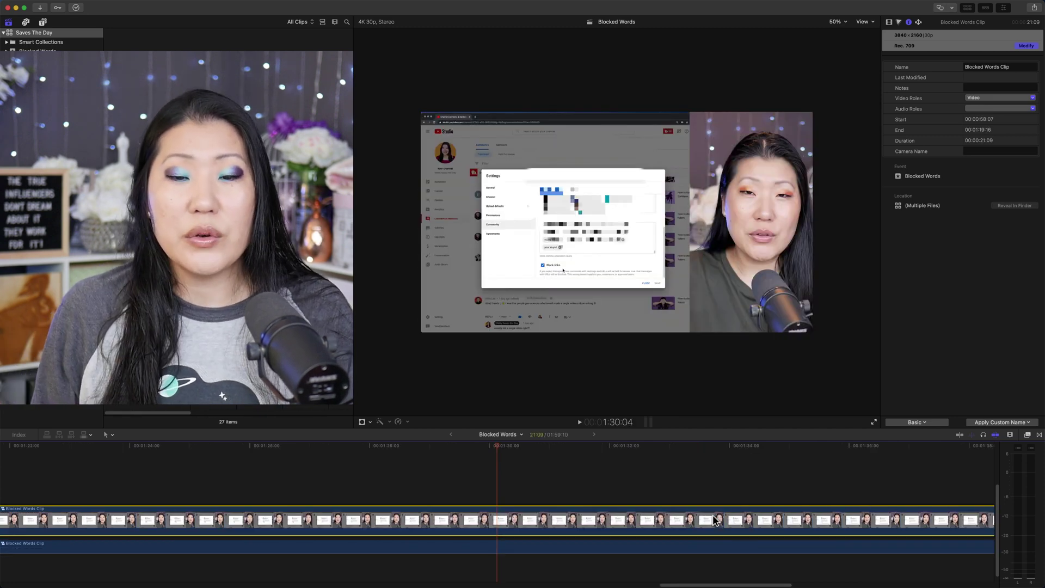
Cut a short middle piece from the clip and connect copies of it above the storyline.
click(488, 532)
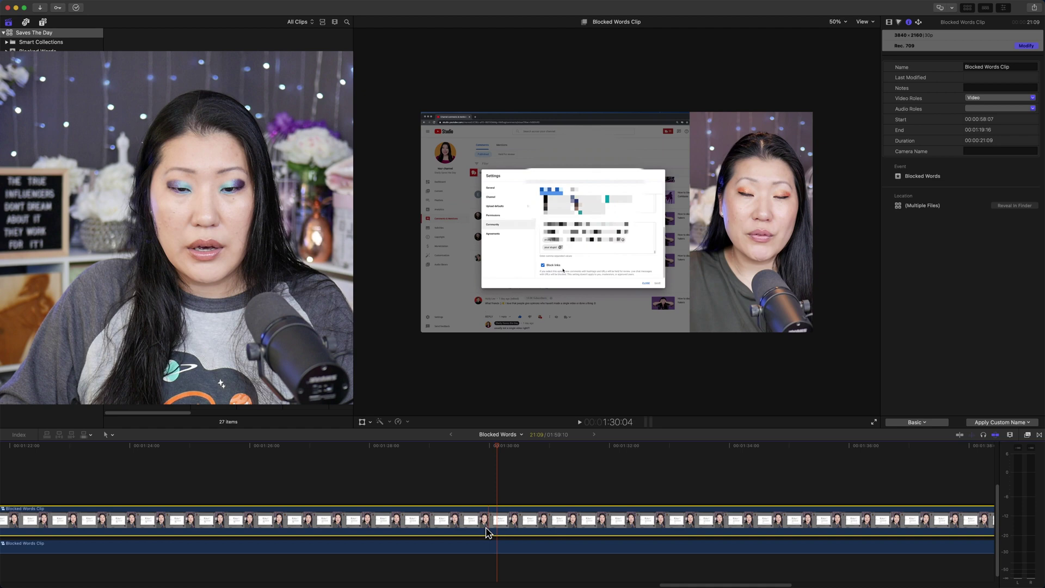
key(super+b)
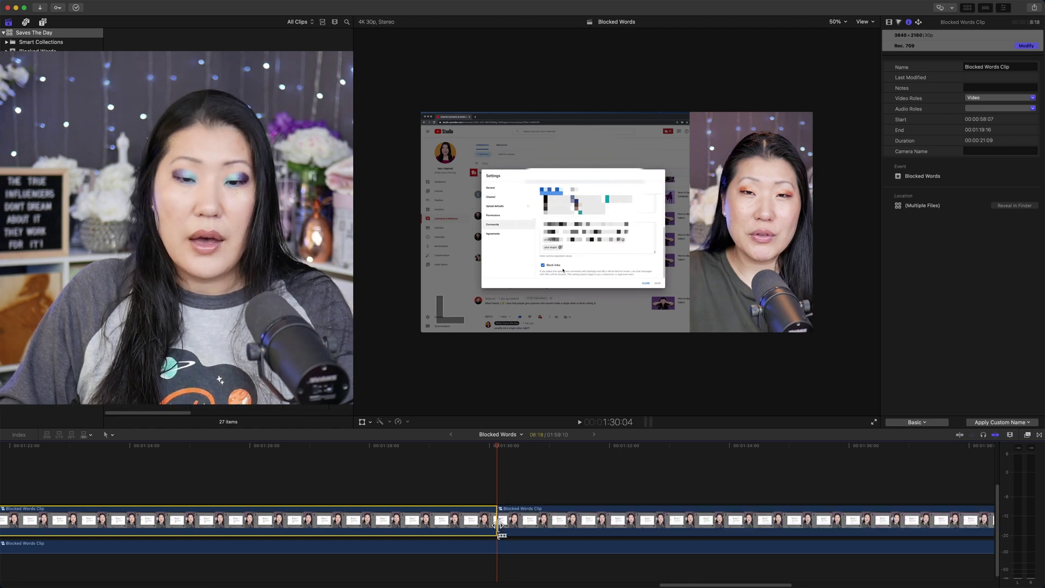
click(564, 475)
key(super+b)
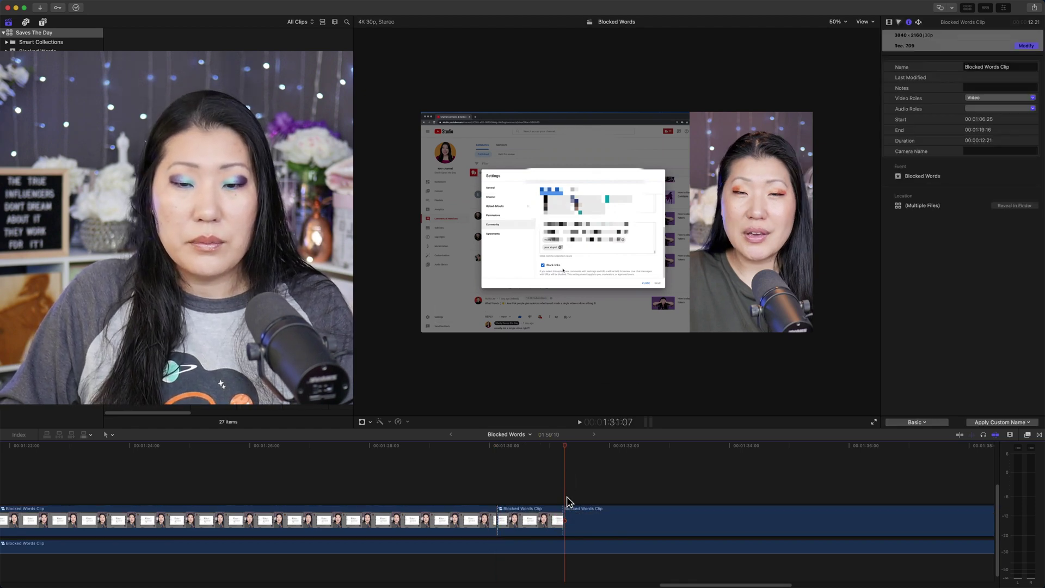
click(533, 520)
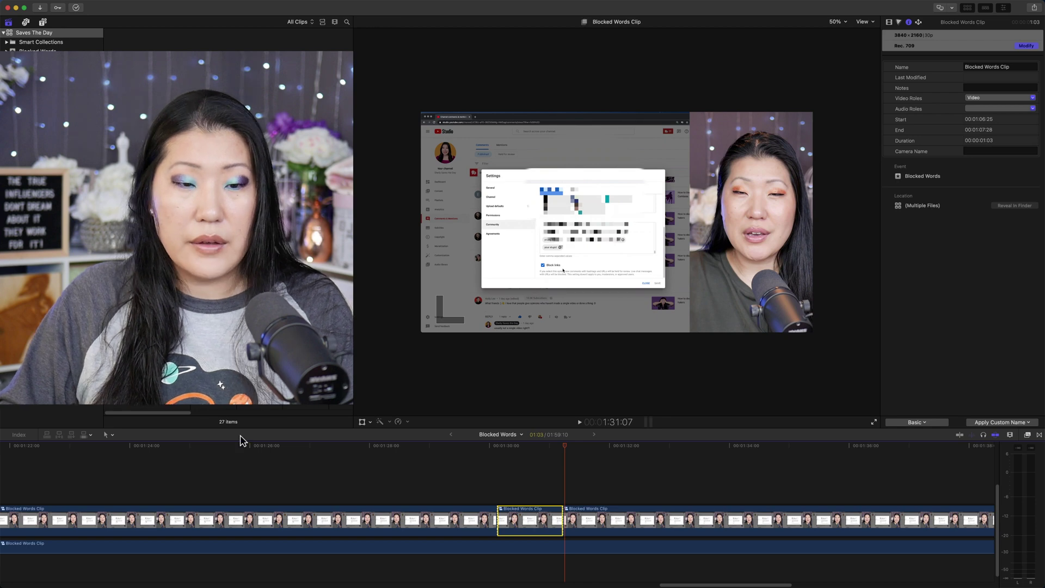
click(154, 467)
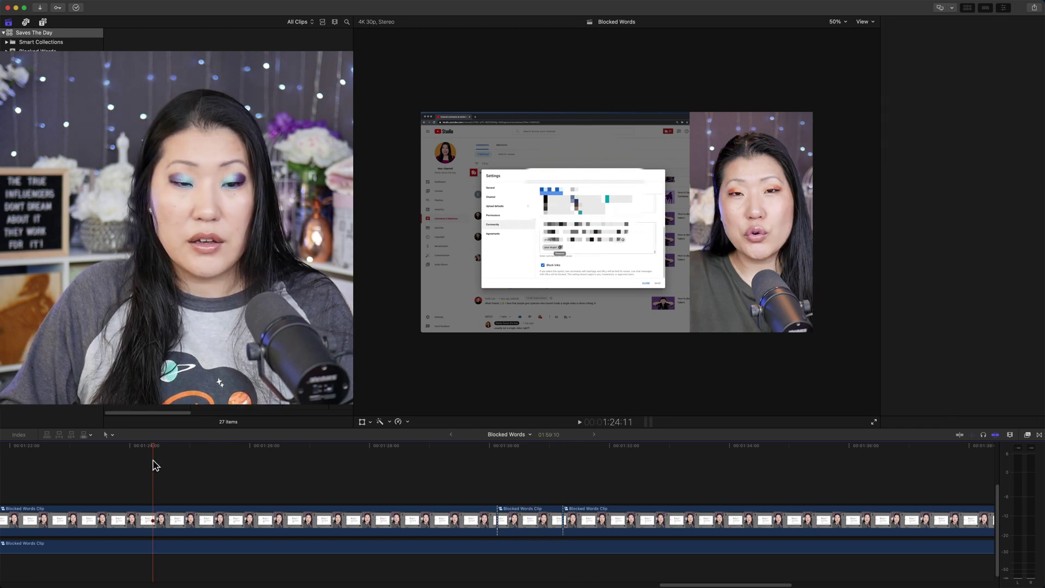
key(alt+v)
key(alt+v)
key(alt+v)
key(alt+v)
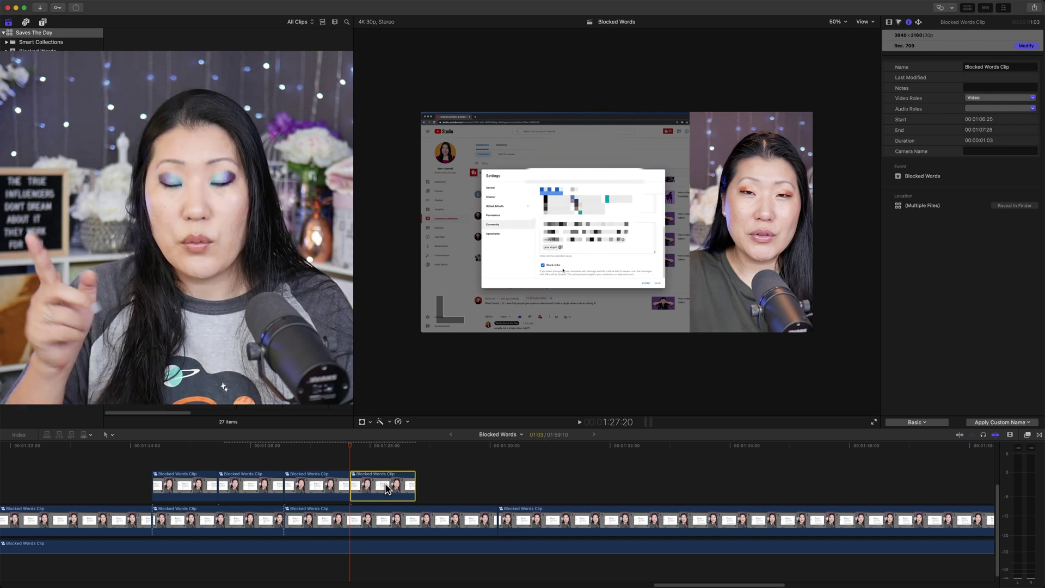
Move the playhead later and Shift-click to select all four connected clips.
key(space)
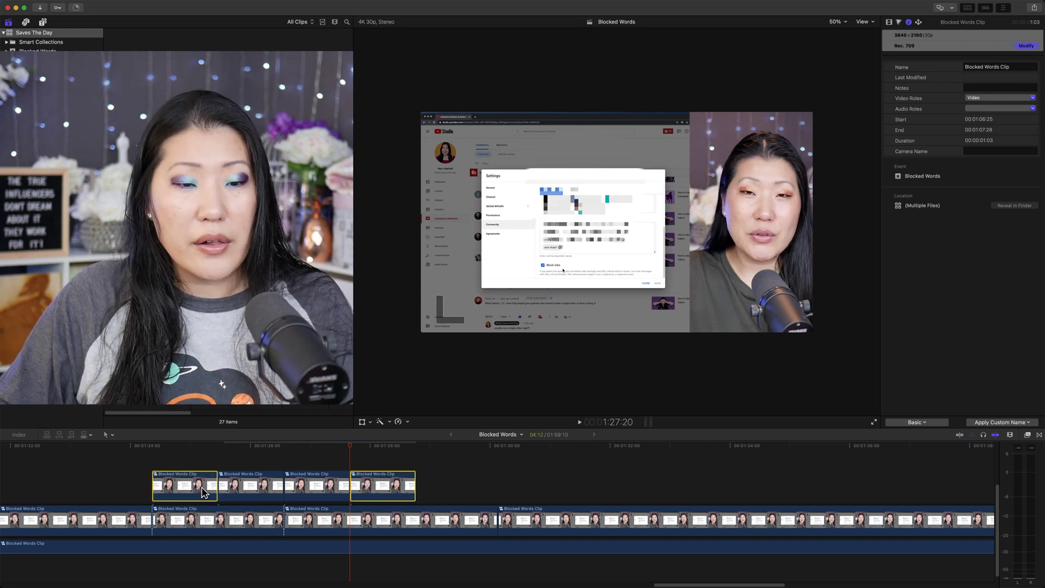
shift+click(167, 489)
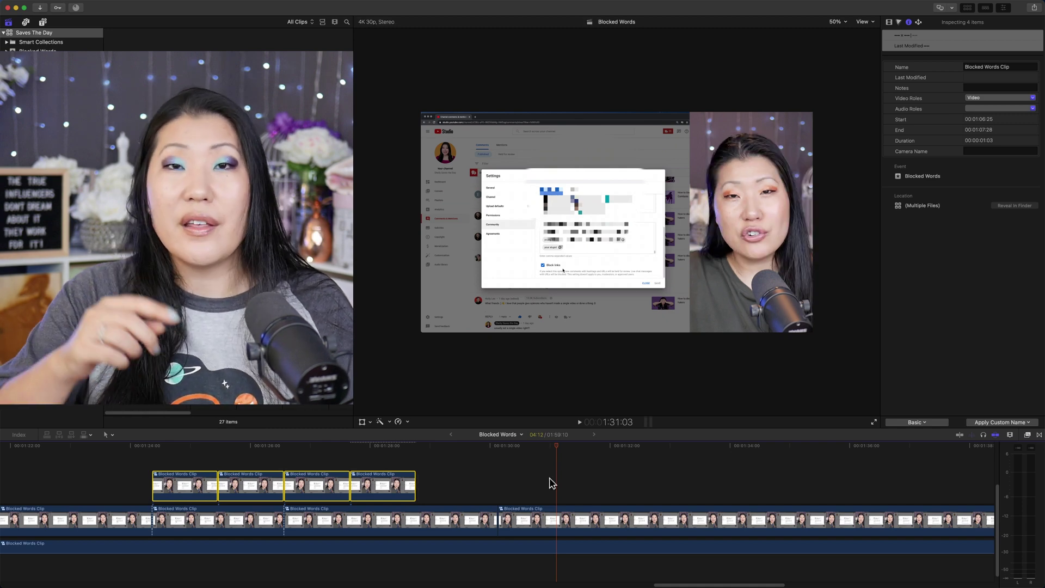
scroll(528, 476, right, 2)
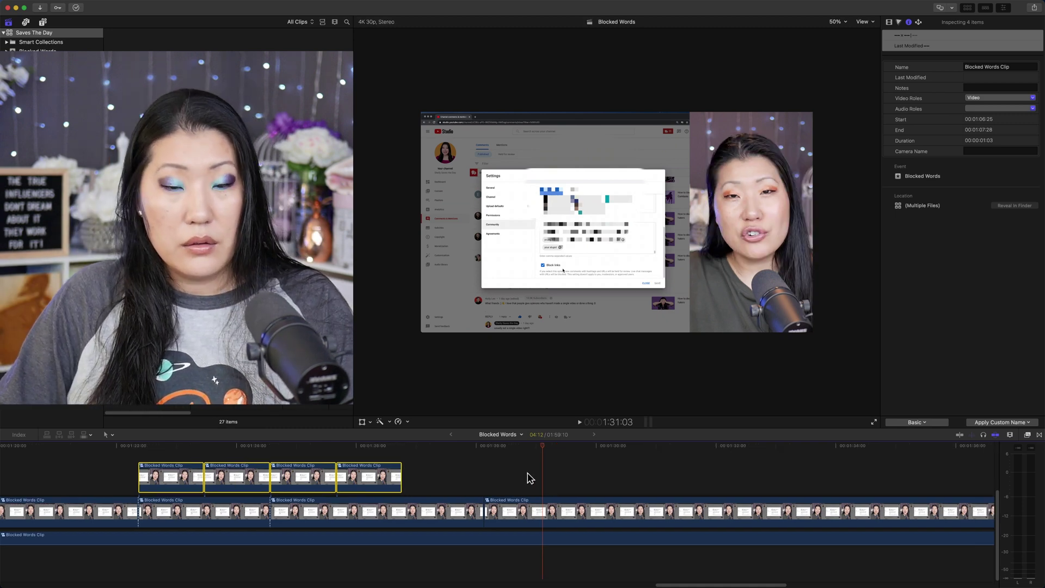
Select and copy the four connected clips, then drag the second clip's end edge left to shorten it.
click(507, 476)
click(393, 475)
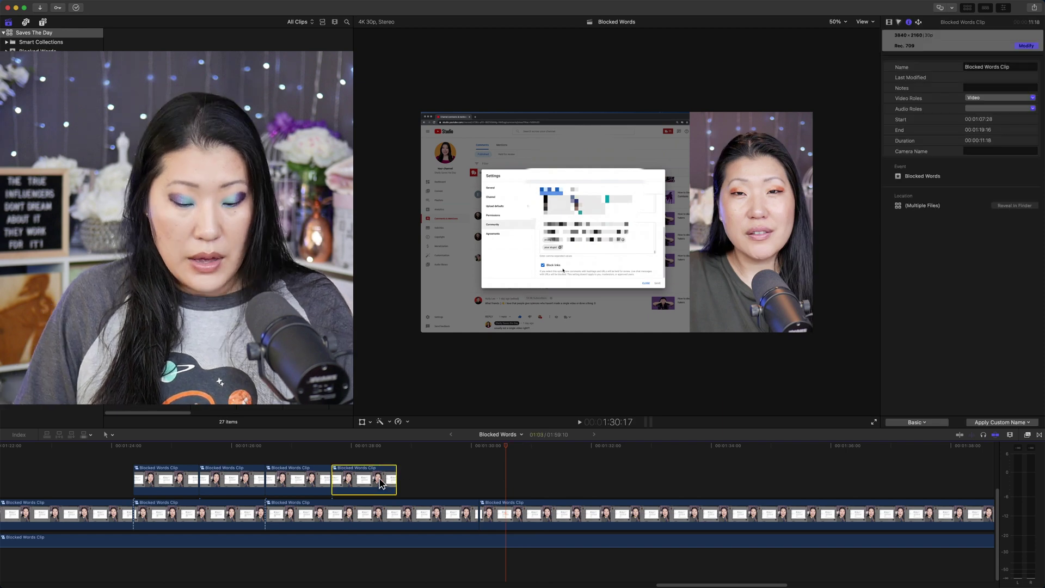
super+click(235, 486)
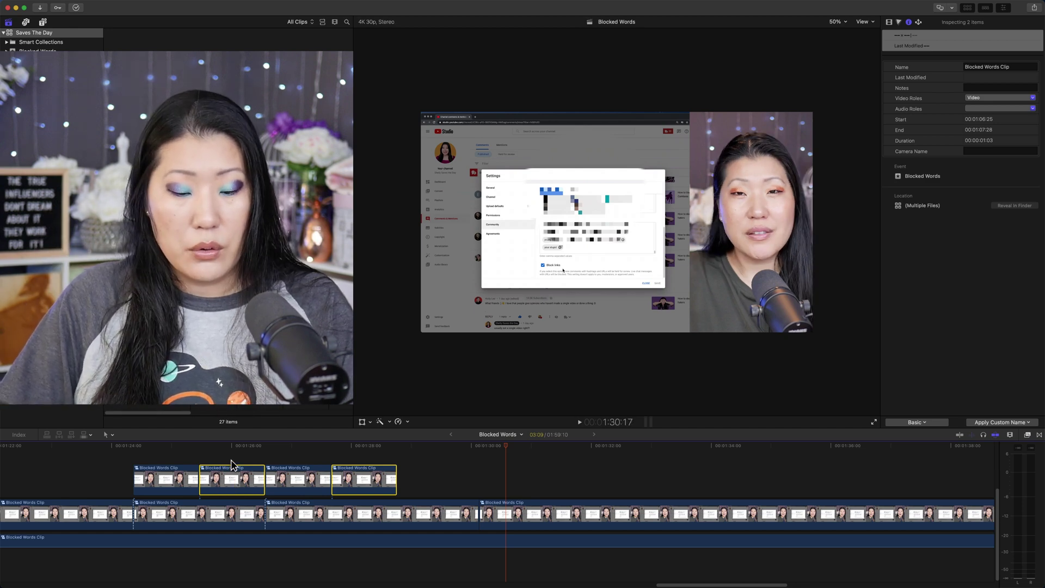
click(254, 446)
click(143, 469)
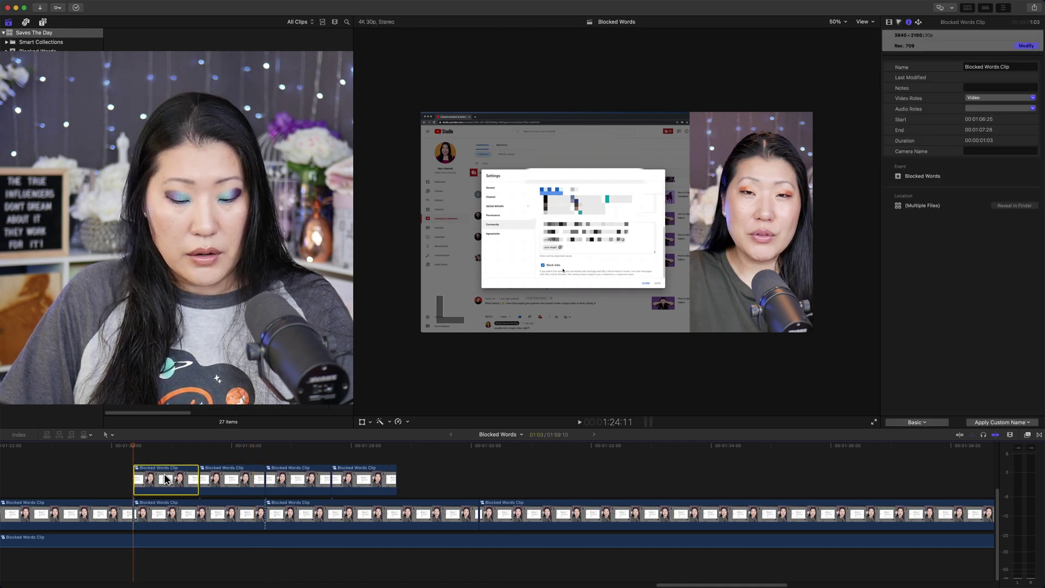
scroll(166, 479, left, 2)
super+click(342, 482)
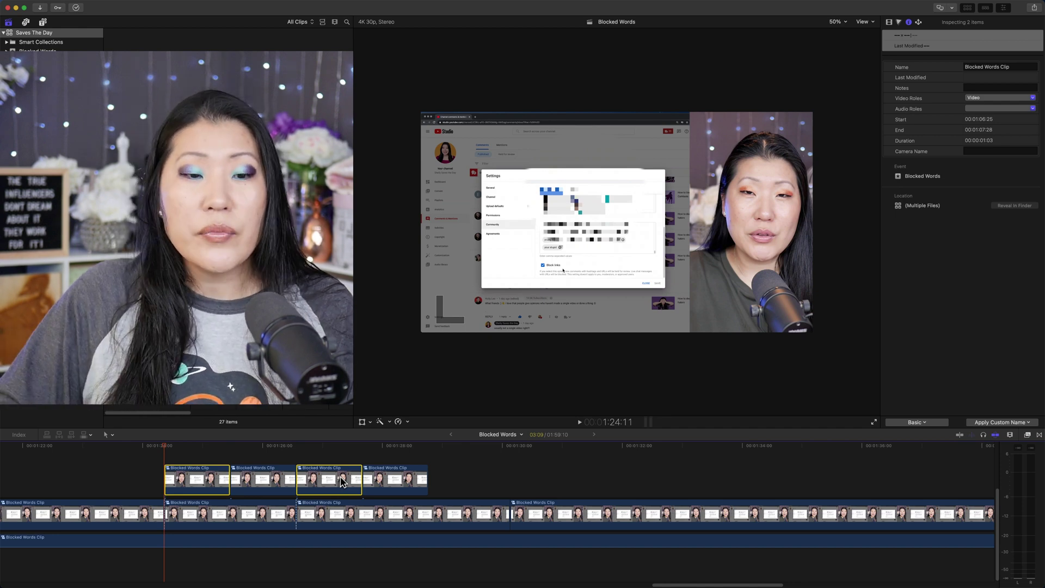
shift+click(409, 485)
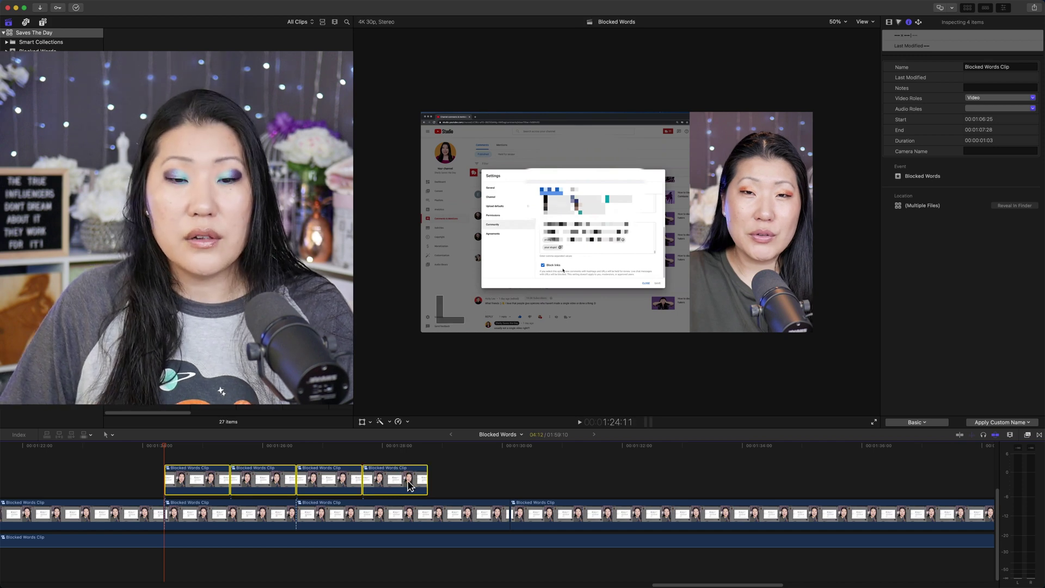
key(super+c)
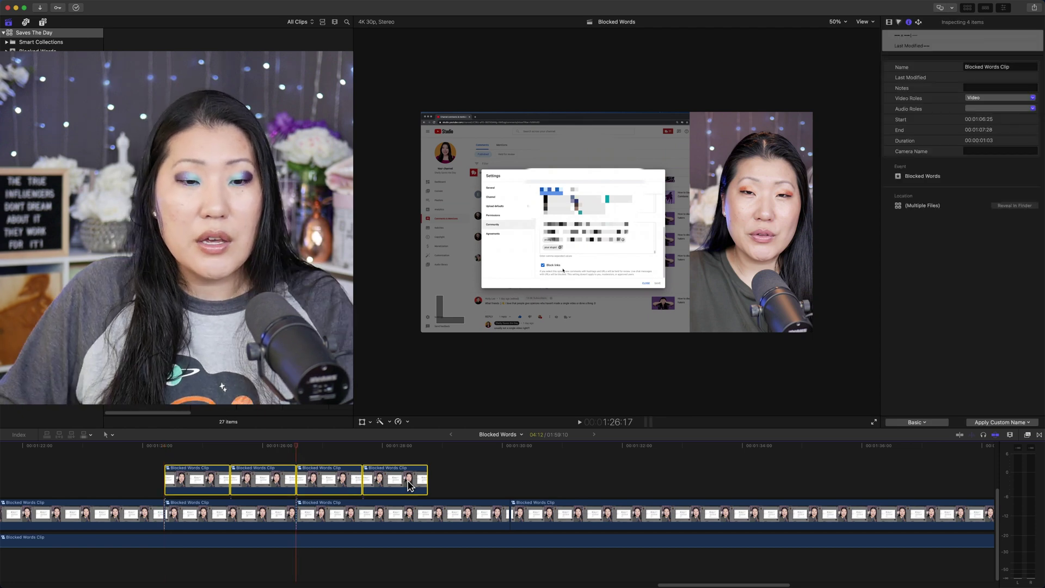
drag(295, 482, 333, 483)
click(304, 482)
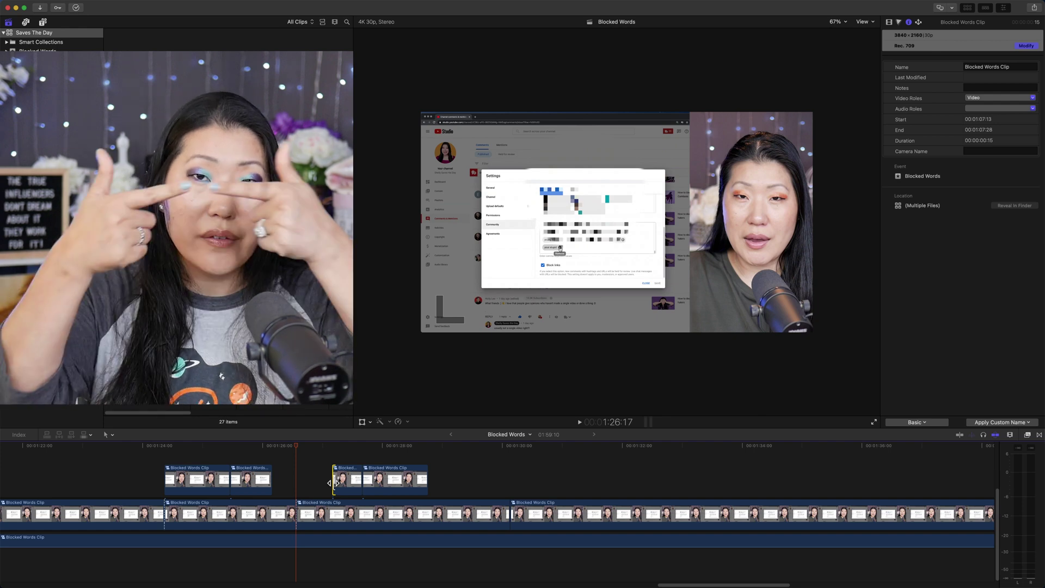
Undo the trim, group the four connected clips with ⌘G, and shorten one clip inside the storyline.
key(super+z)
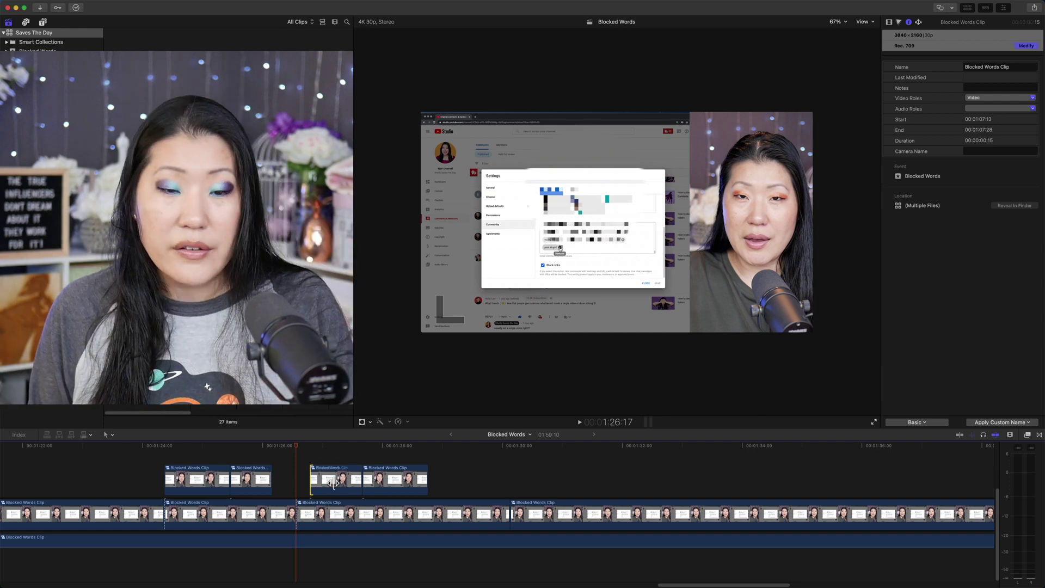
click(206, 481)
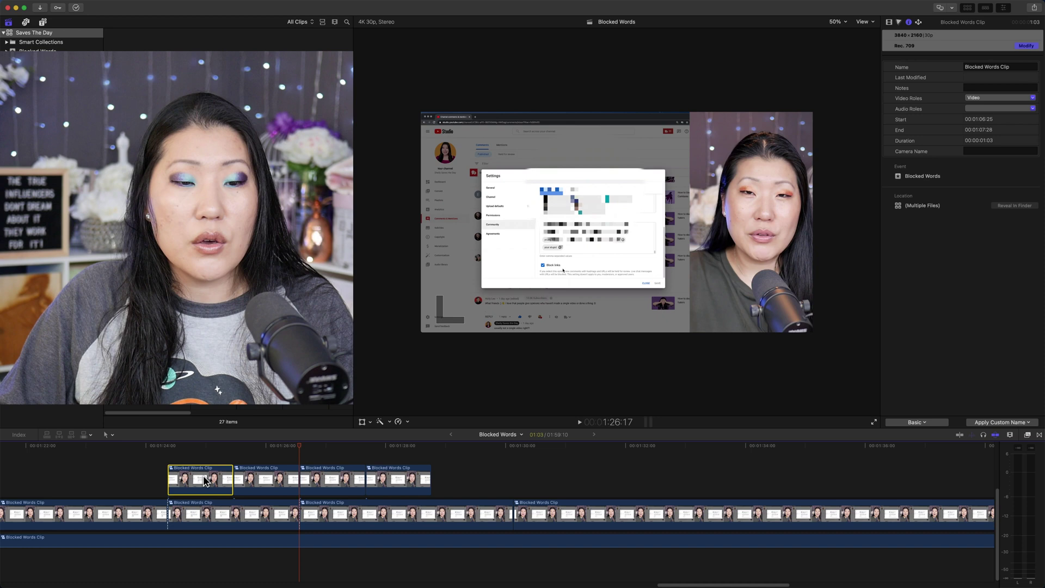
shift+click(415, 483)
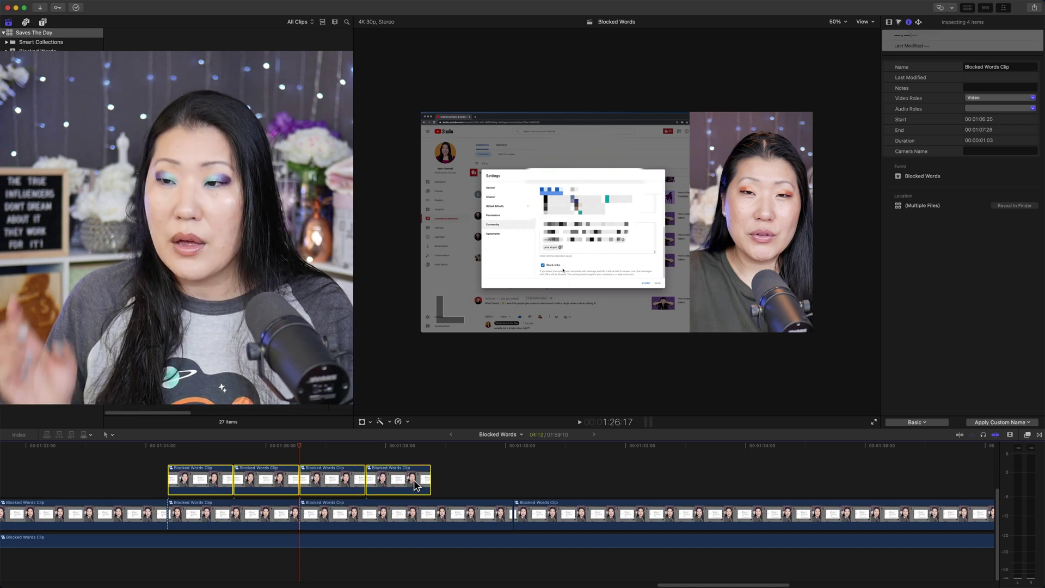
key(super+g)
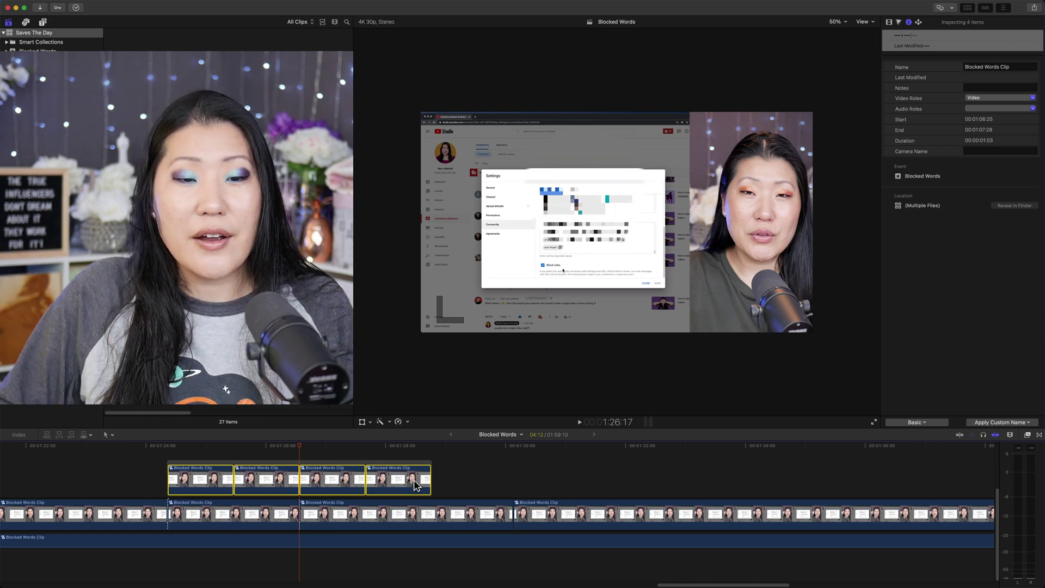
mouse_move(303, 484)
mouse_down()
mouse_move(345, 480)
mouse_move(306, 482)
mouse_up()
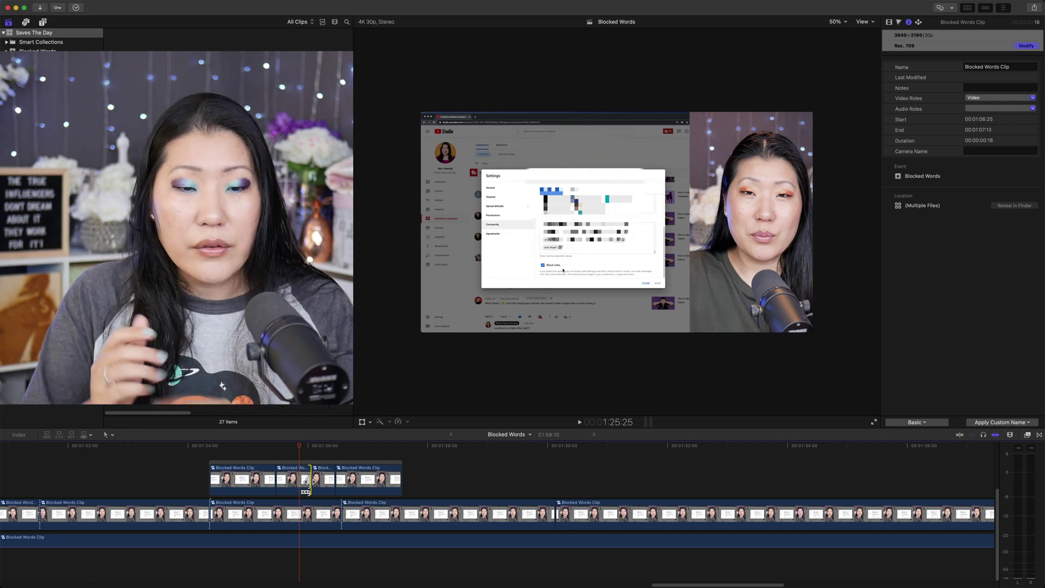
click(173, 458)
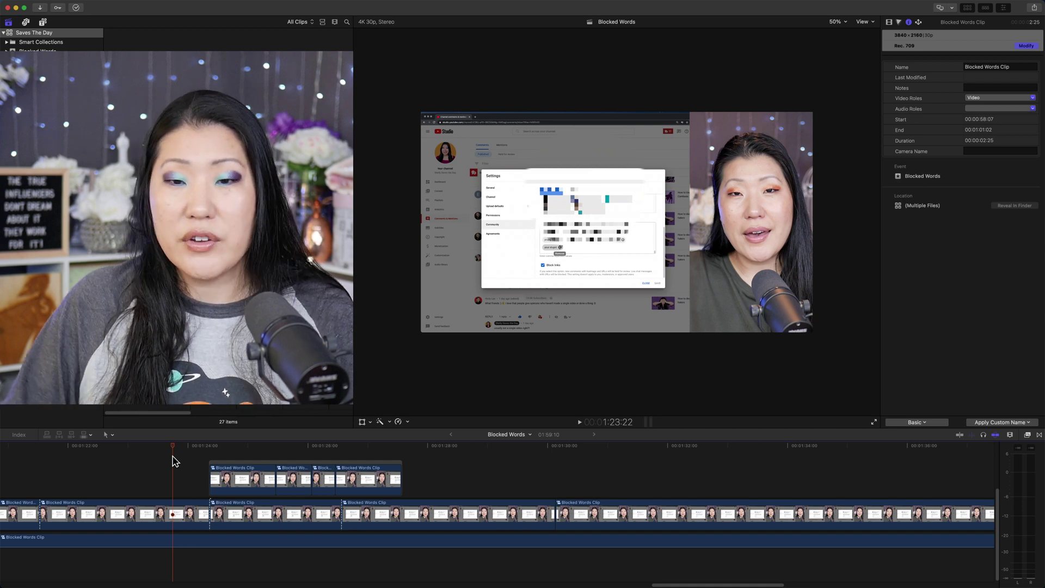
Enlarge the first storyline clip with Transform and move it right to X 608 px, Y -36 px.
click(276, 449)
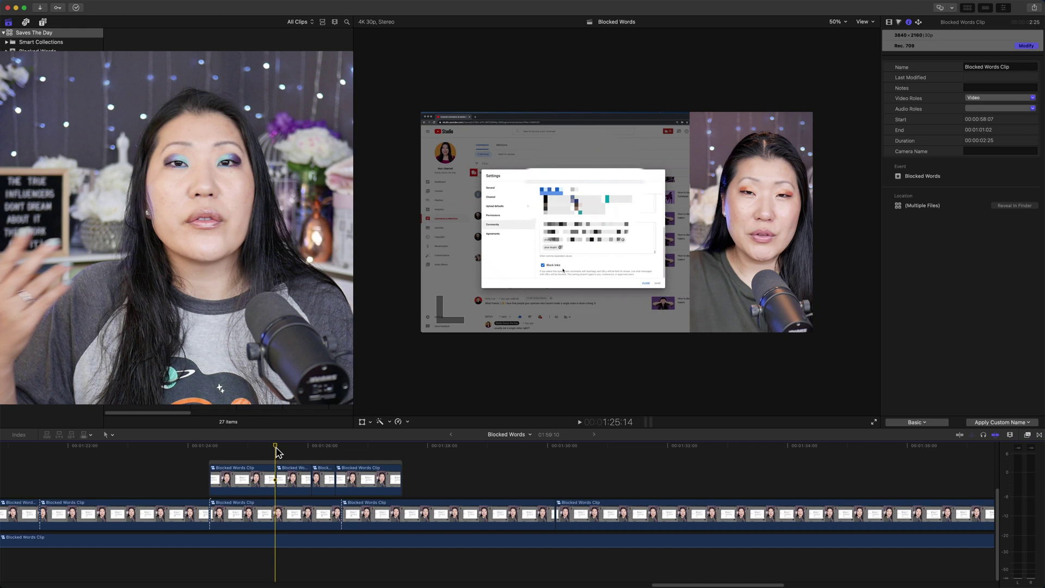
click(263, 477)
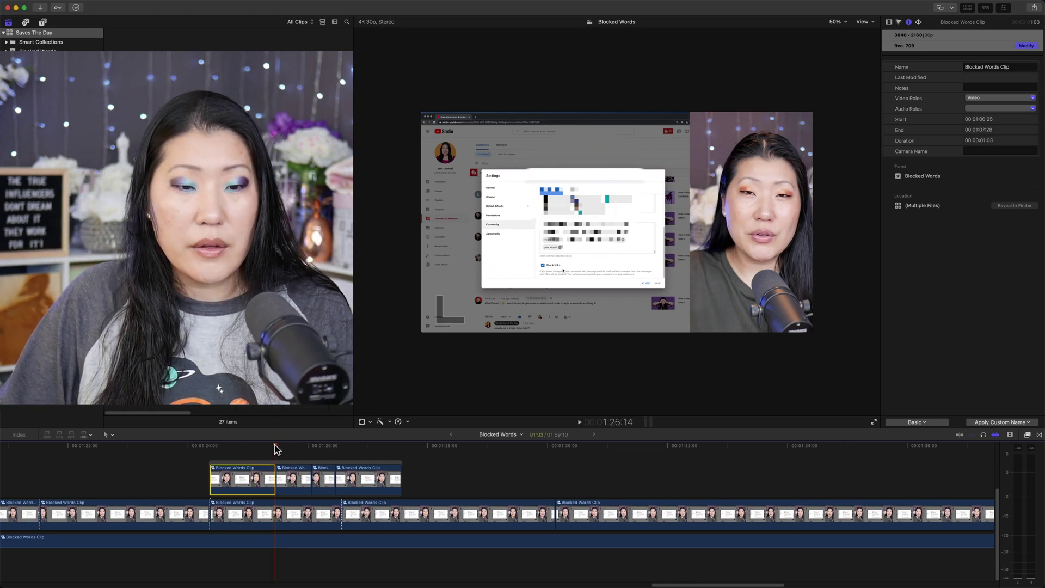
drag(273, 447, 252, 446)
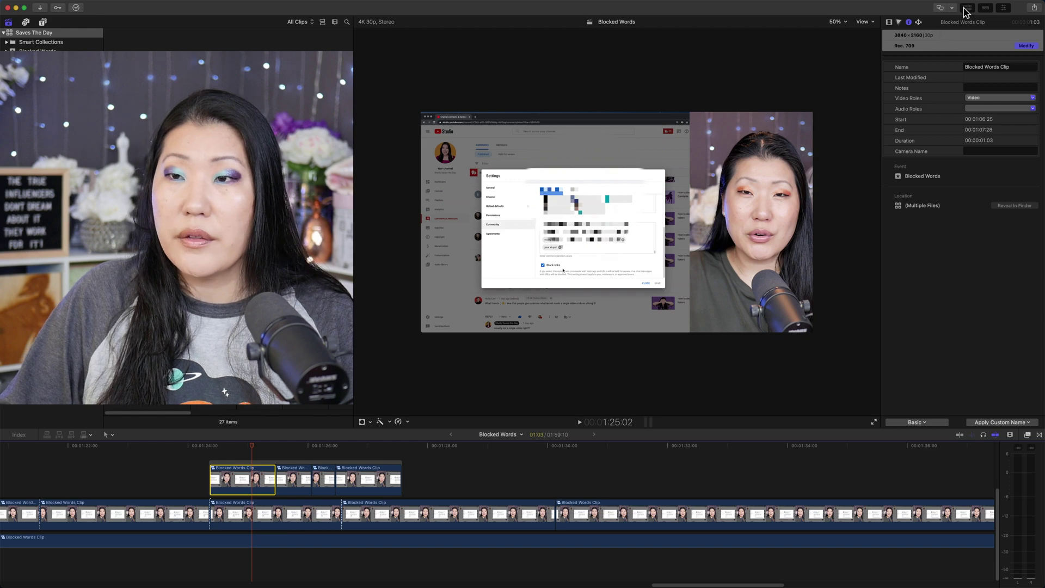
click(242, 479)
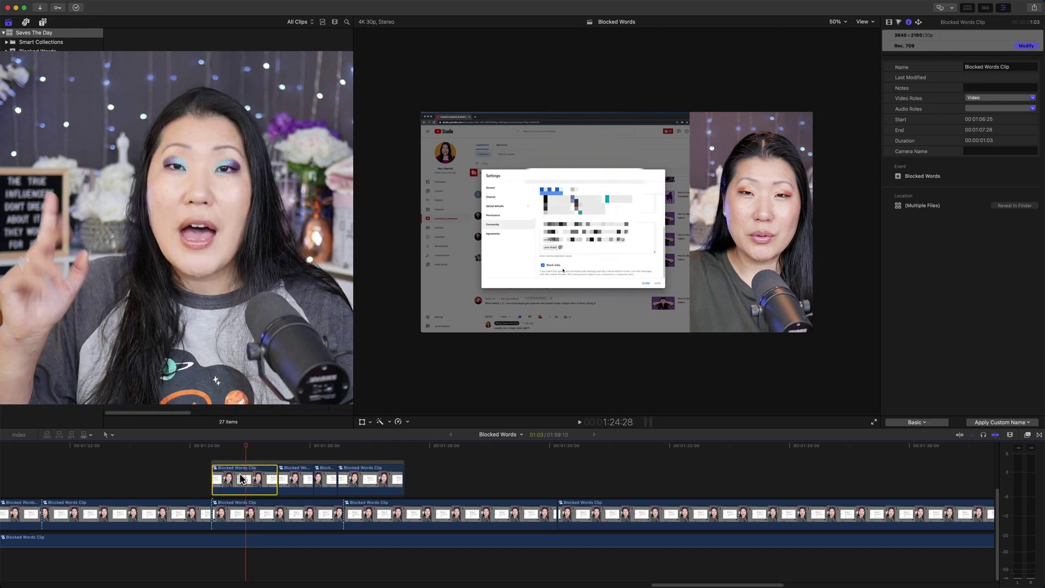
click(362, 422)
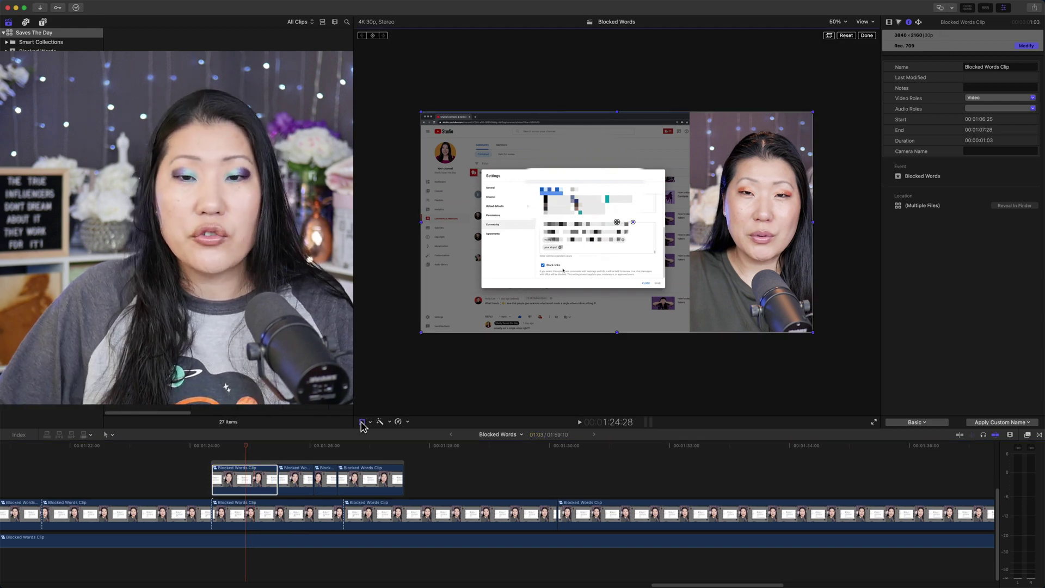
drag(421, 332, 360, 368)
drag(449, 330, 506, 330)
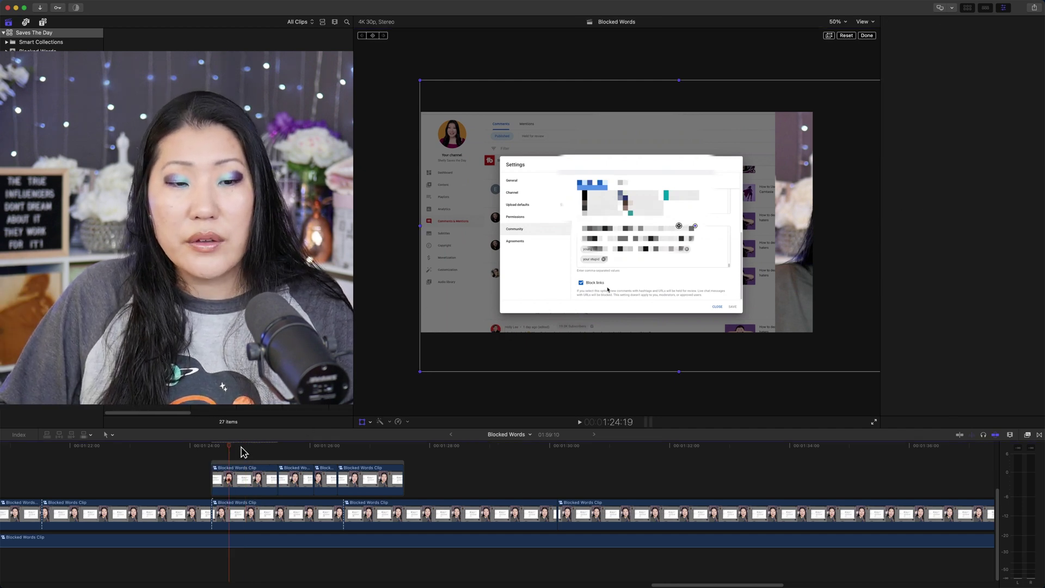
click(229, 451)
drag(229, 448, 294, 452)
Copy the first clip and paste its Position and Scale onto the other three storyline clips.
click(255, 479)
key(super+c)
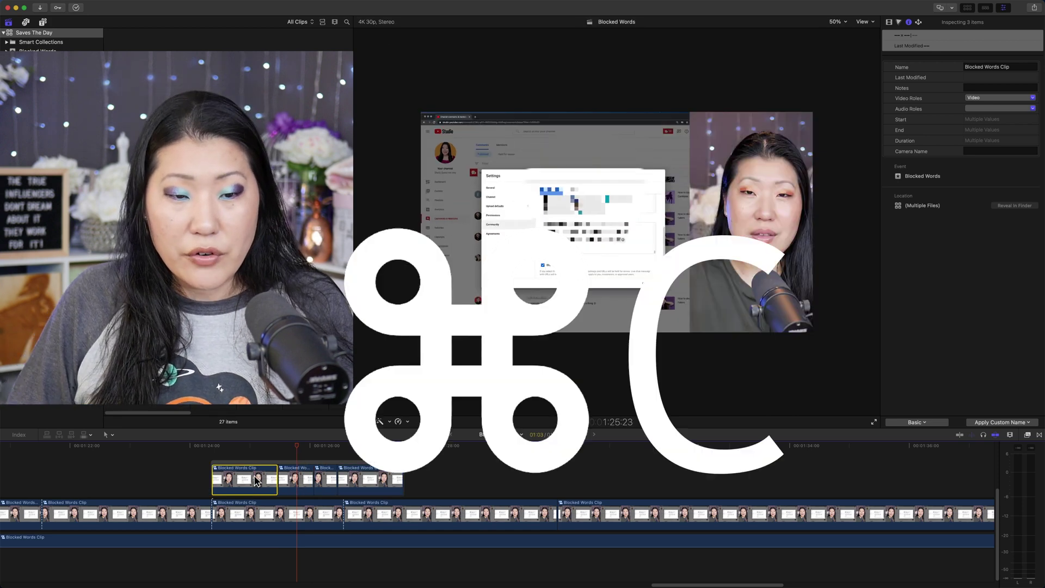
click(297, 480)
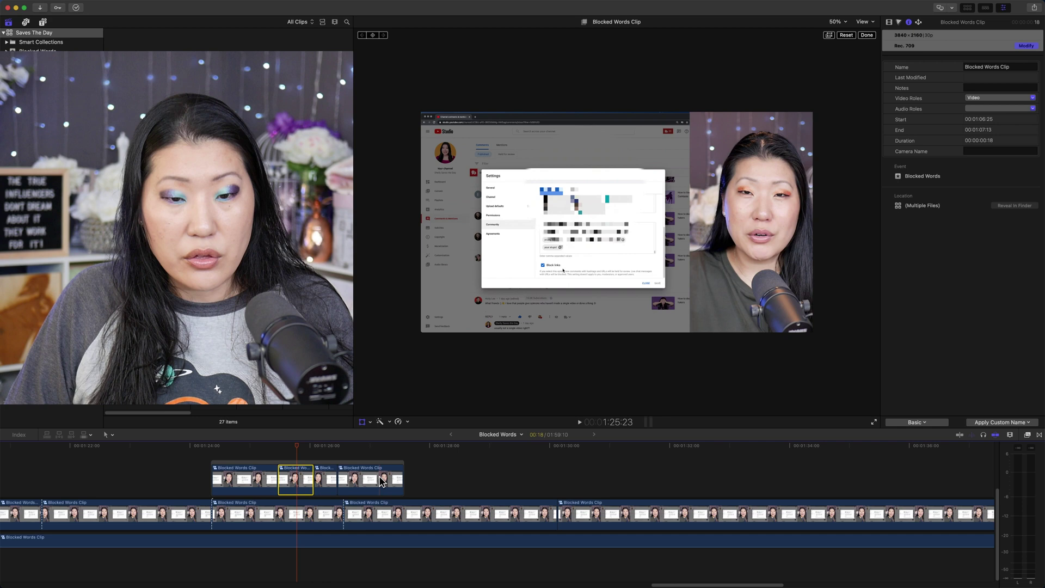
shift+click(381, 481)
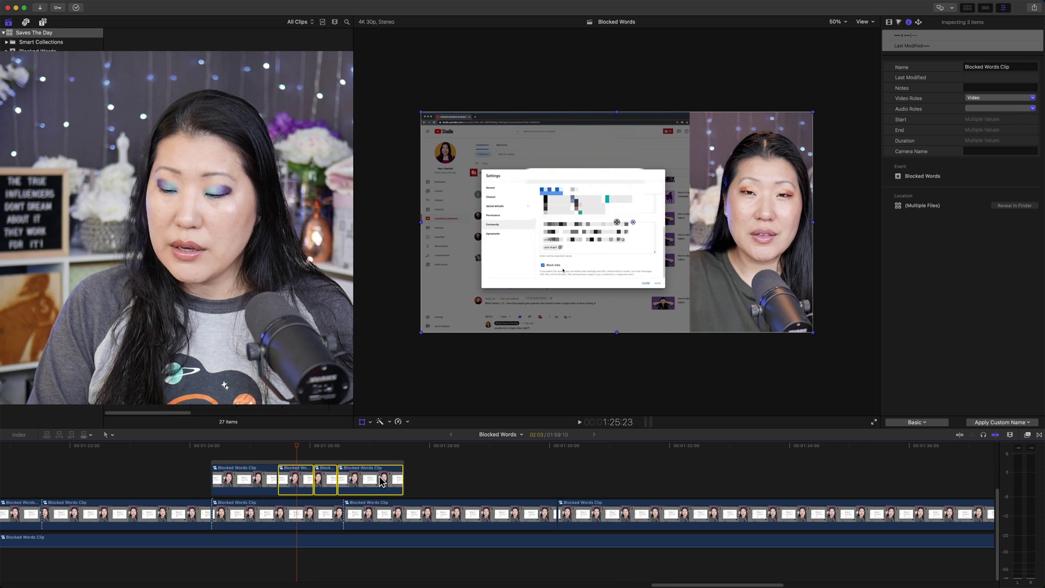
key(super+shift+v)
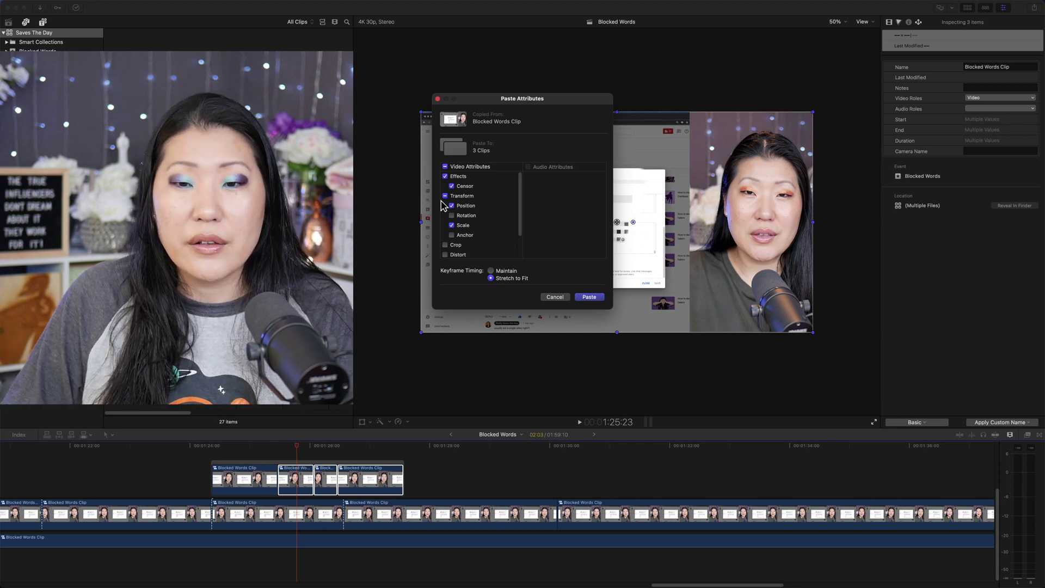
click(597, 299)
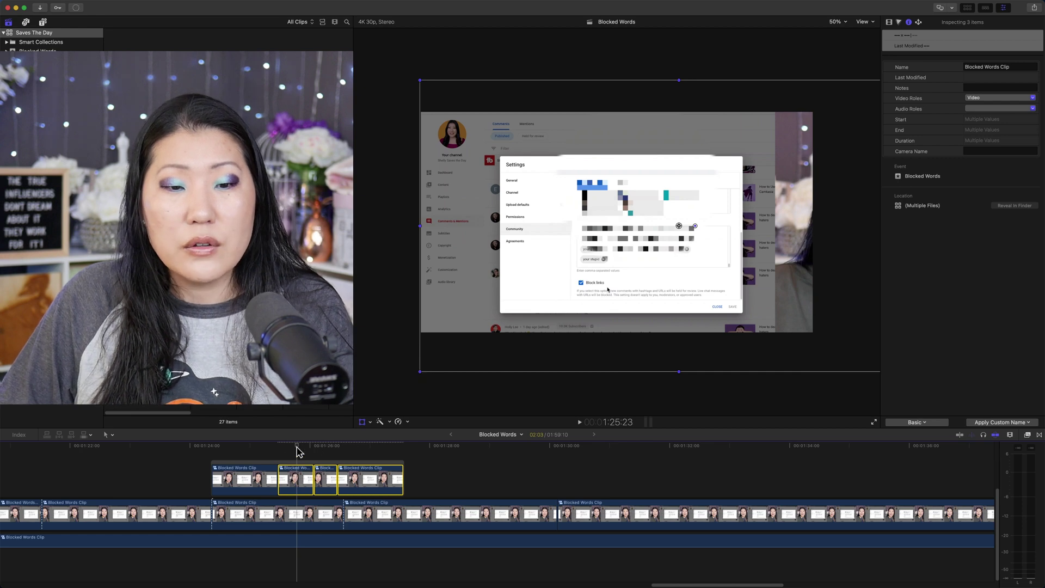
drag(296, 446, 357, 447)
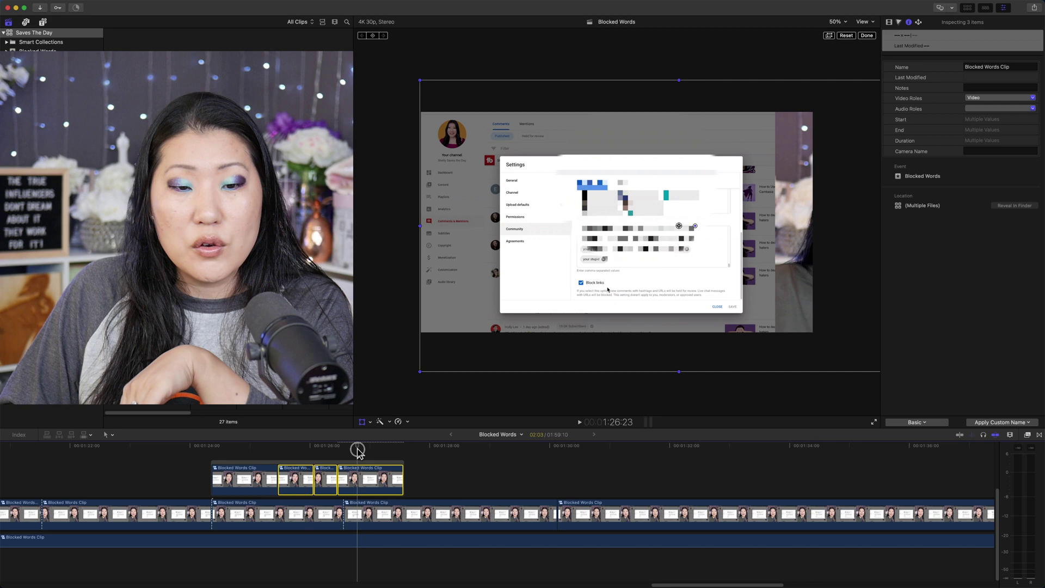
mouse_move(358, 450)
mouse_down()
mouse_move(252, 452)
mouse_move(363, 454)
mouse_up()
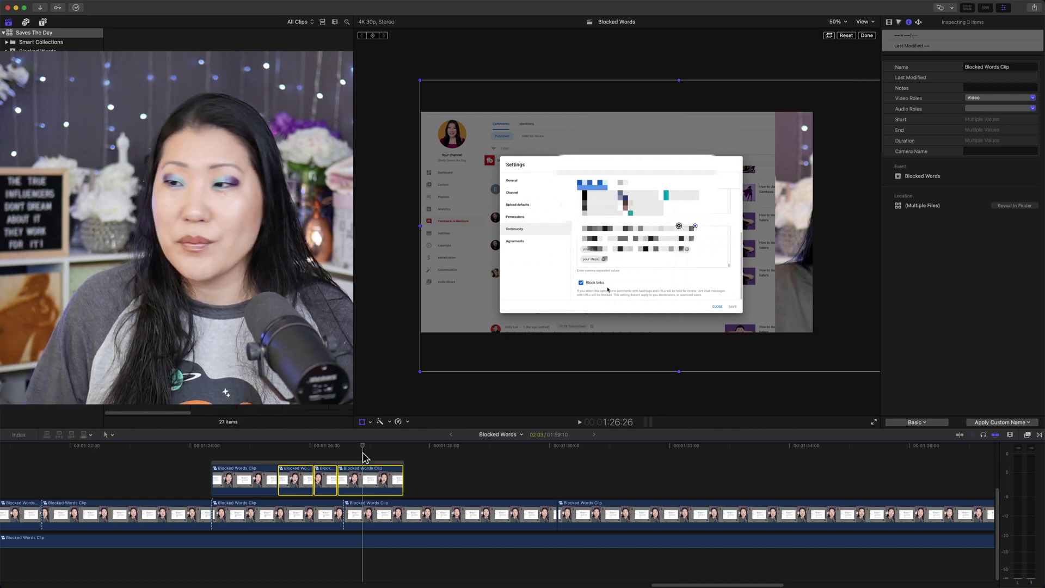
click(433, 467)
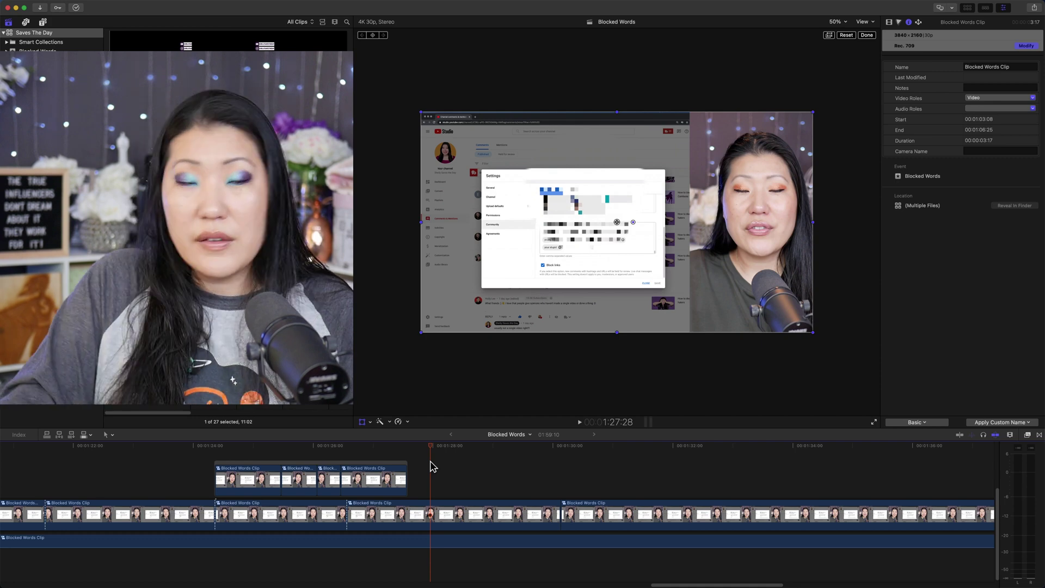
Mark a range in Purple Socials 16x9 from frame 22 to 10:03.
scroll(433, 467, left, 1)
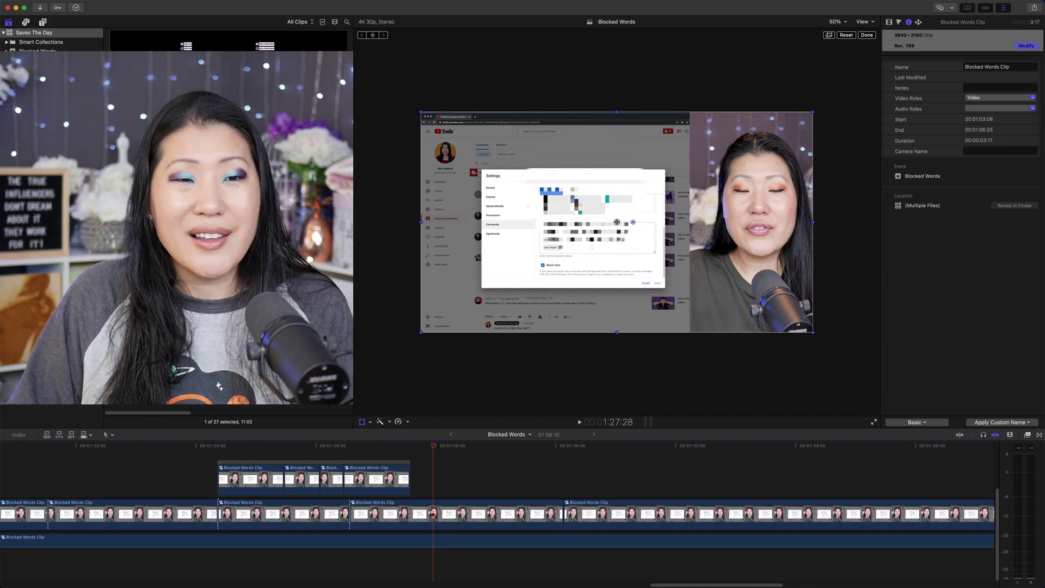
click(153, 41)
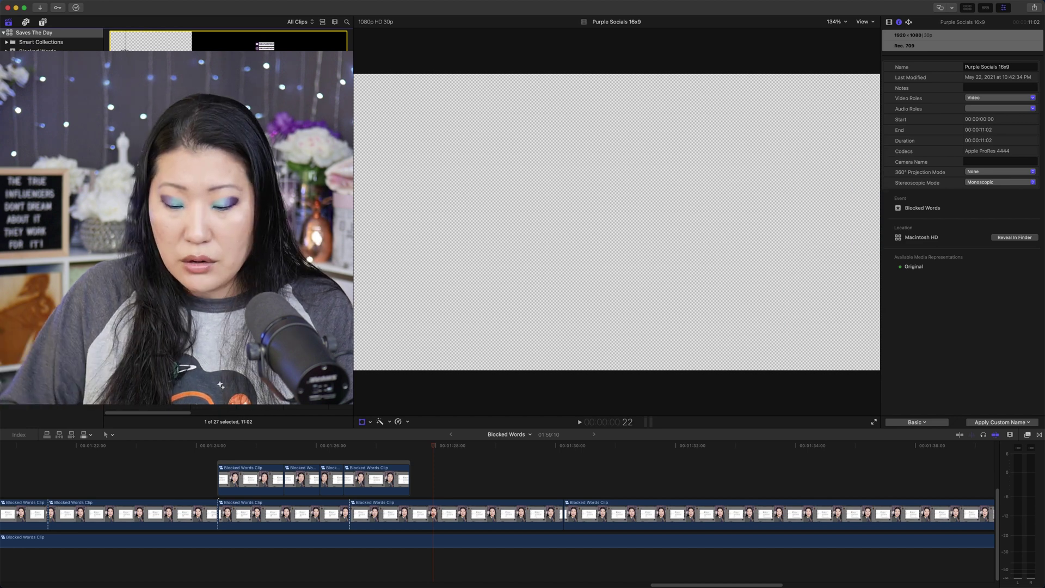
key(i)
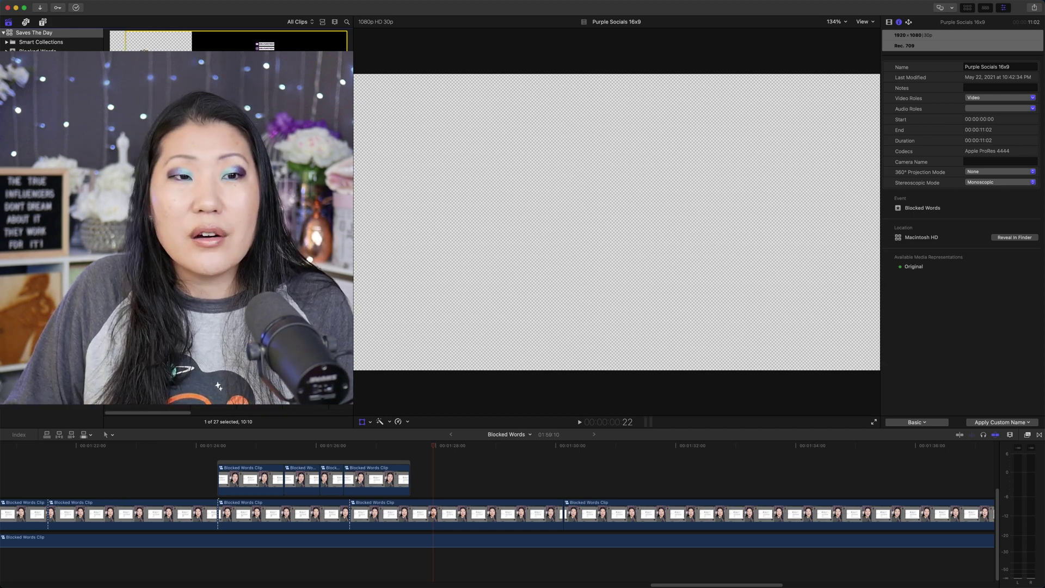
key(space)
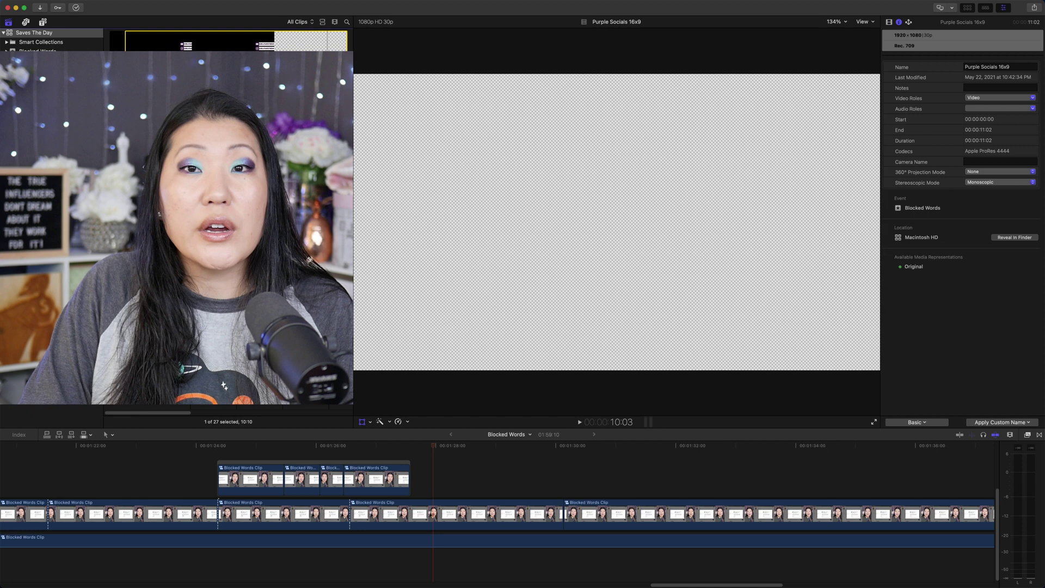
key(Down)
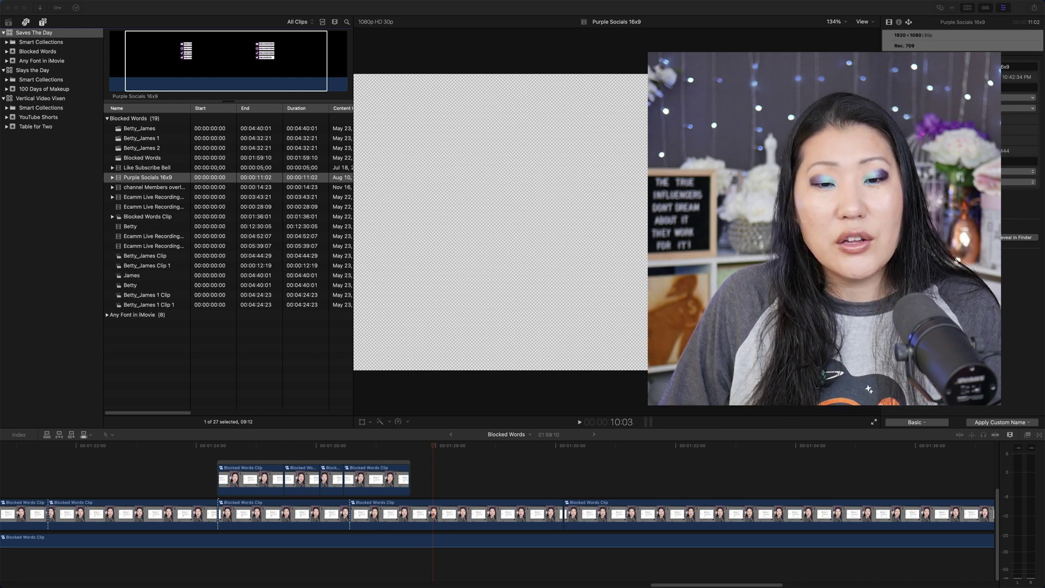
Drag the Purple Socials 16x9 range above the primary storyline and select the Blocked Words storyline.
drag(251, 60, 449, 490)
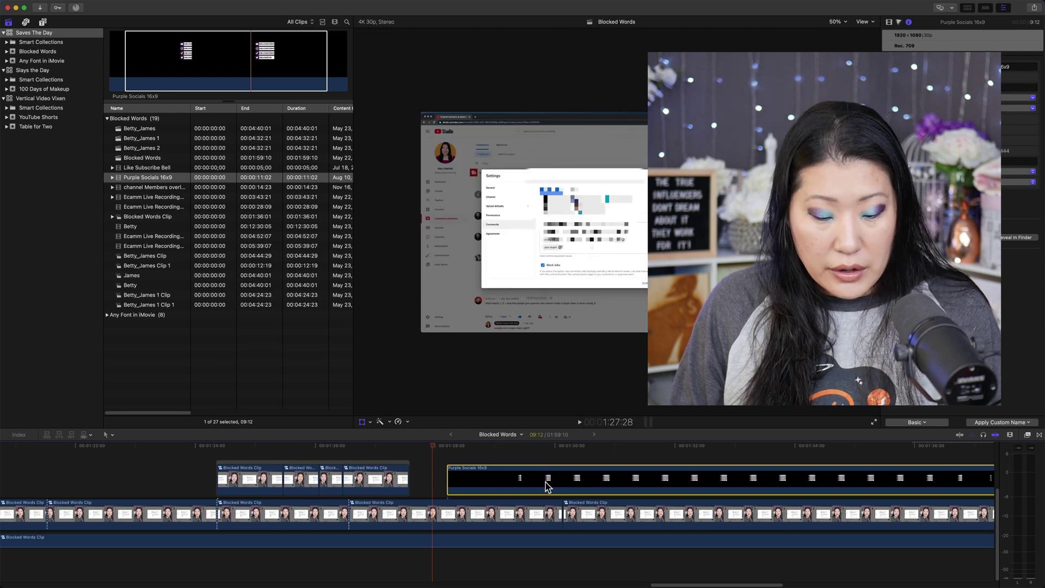
super+click(252, 485)
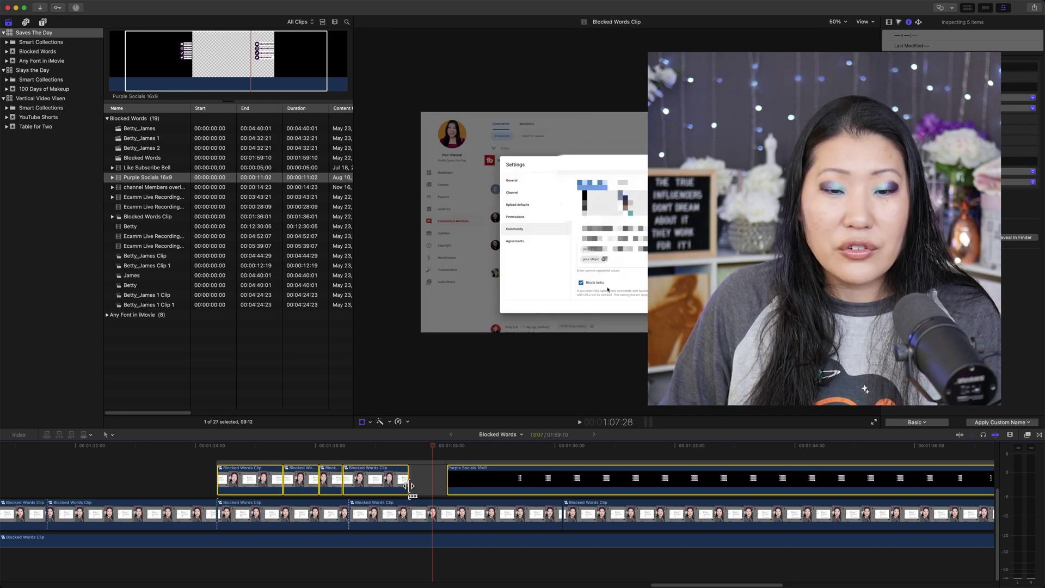
Drag the storyline's end edge out and back, delete the gap, and select Purple Socials 16x9.
drag(409, 486, 513, 488)
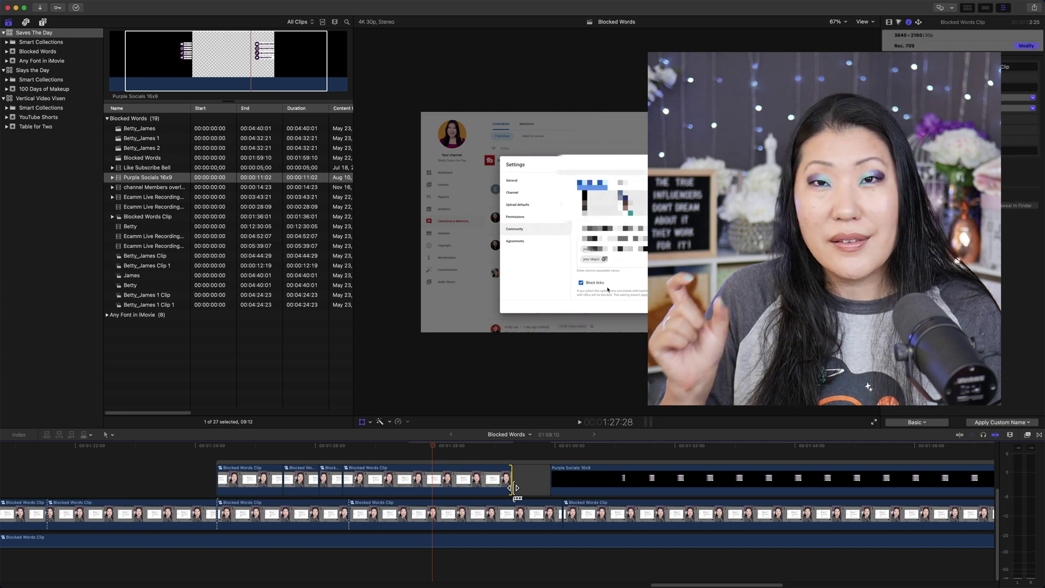
drag(514, 487, 435, 484)
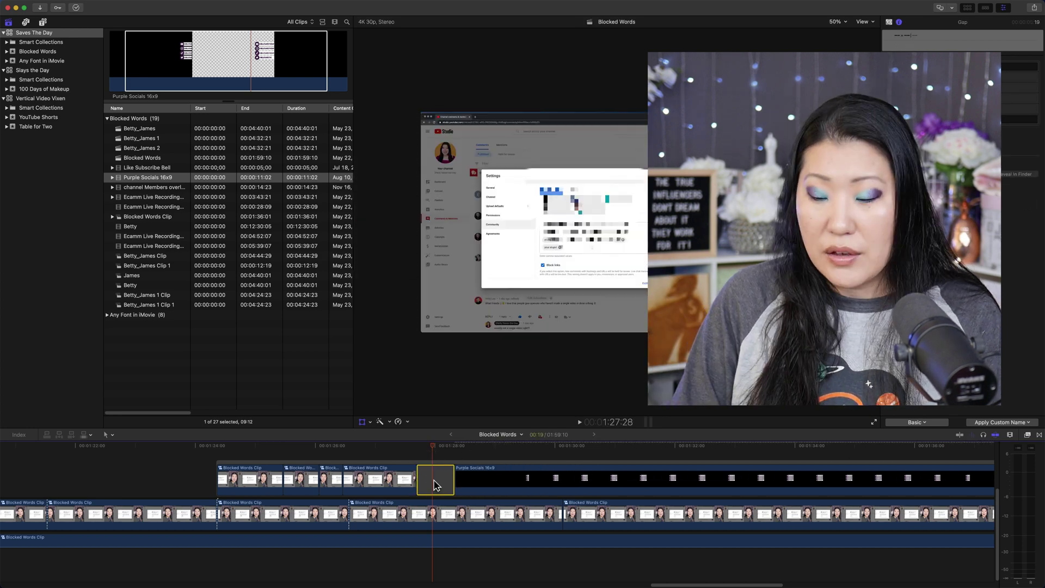
key(Delete)
click(435, 484)
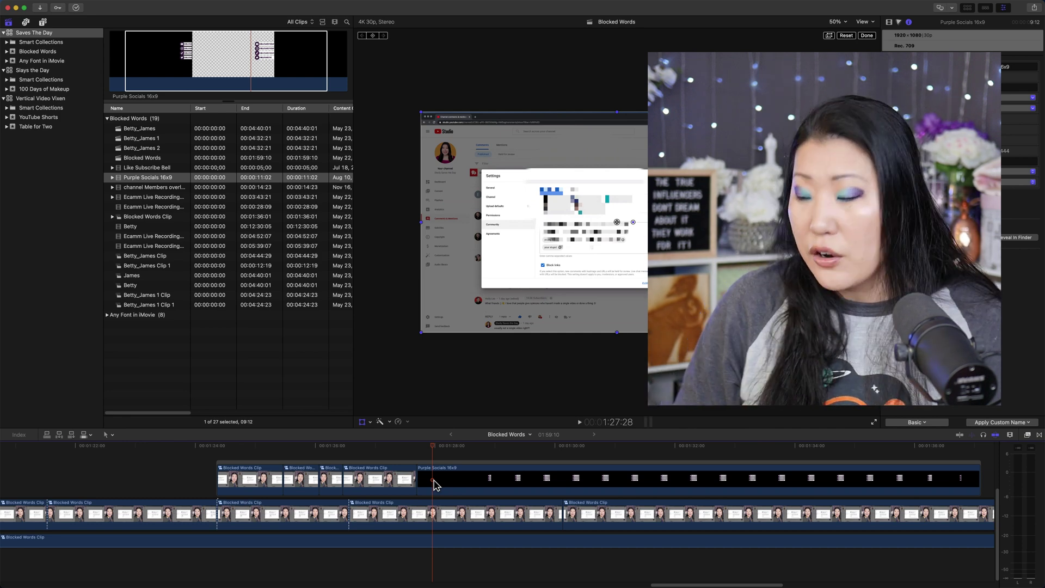
Insert a Placeholder clip at the playhead with Option-Command-W and move it into the connected storyline.
click(415, 448)
key(alt+super+w)
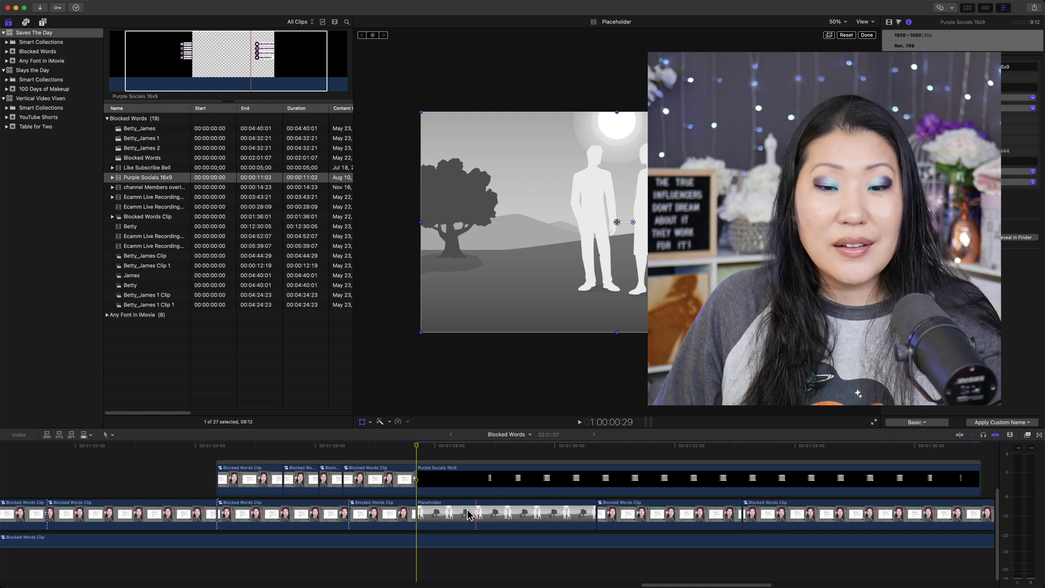
key(l)
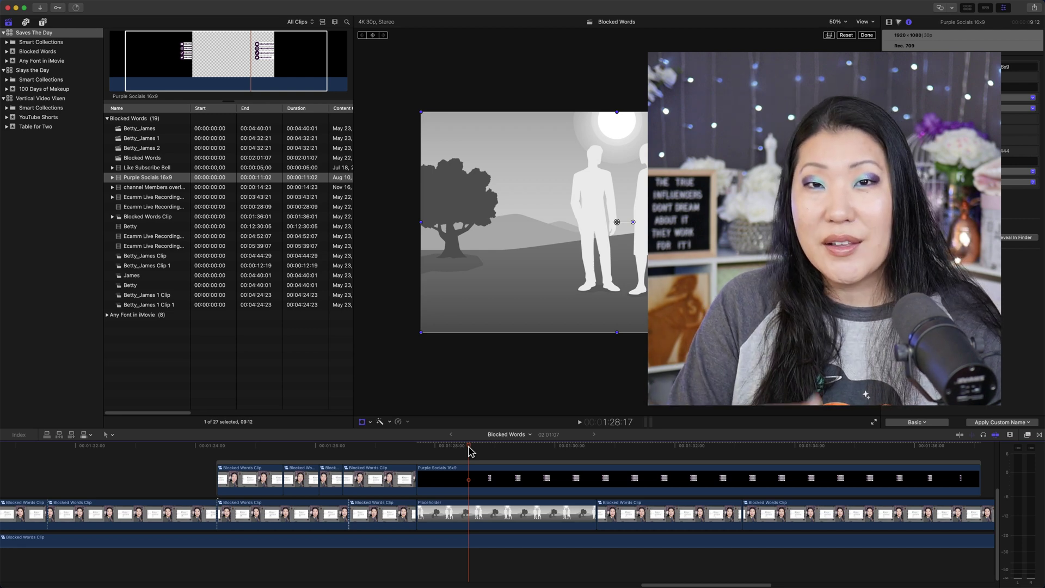
scroll(472, 454, right, 1)
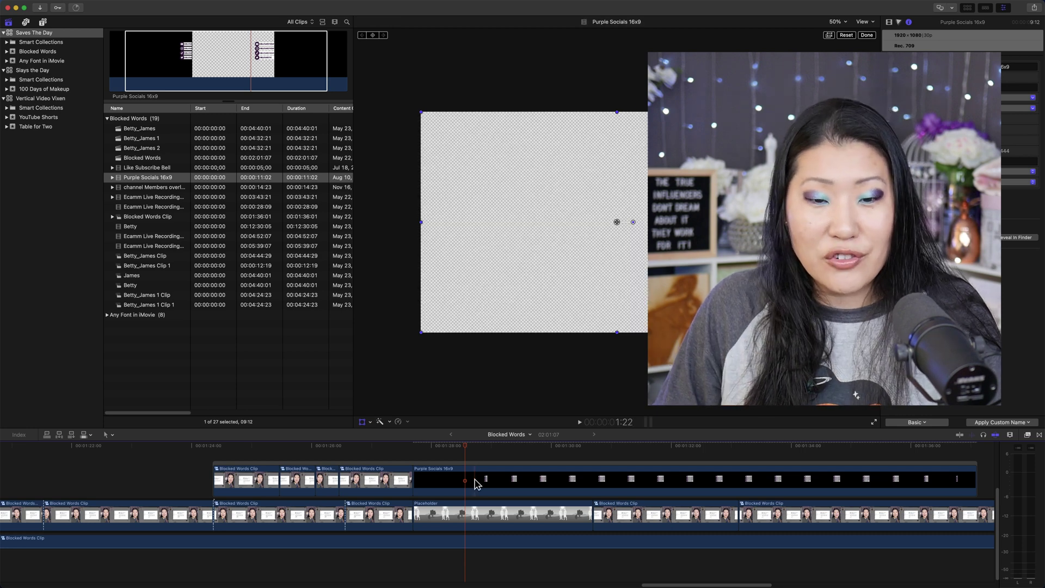
key(super+z)
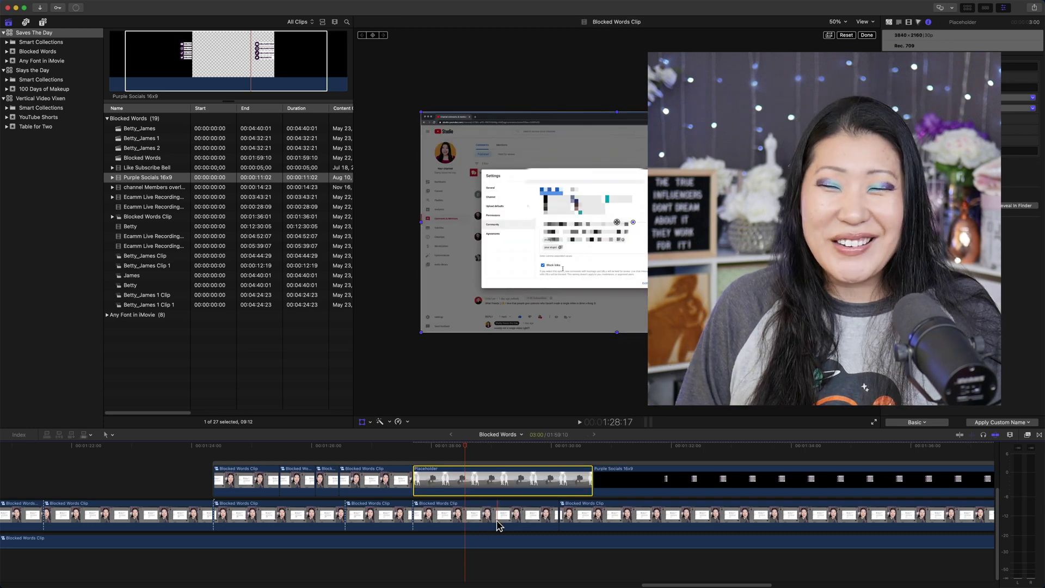
Shorten the Placeholder by dragging its end edge so Purple Socials 16x9 ripples left.
click(537, 484)
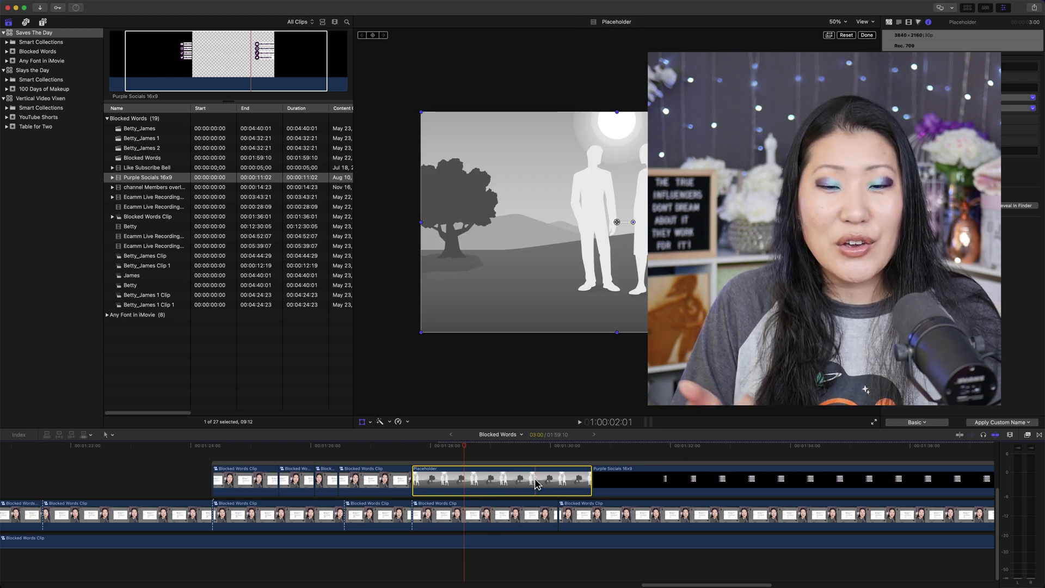
drag(594, 486, 492, 485)
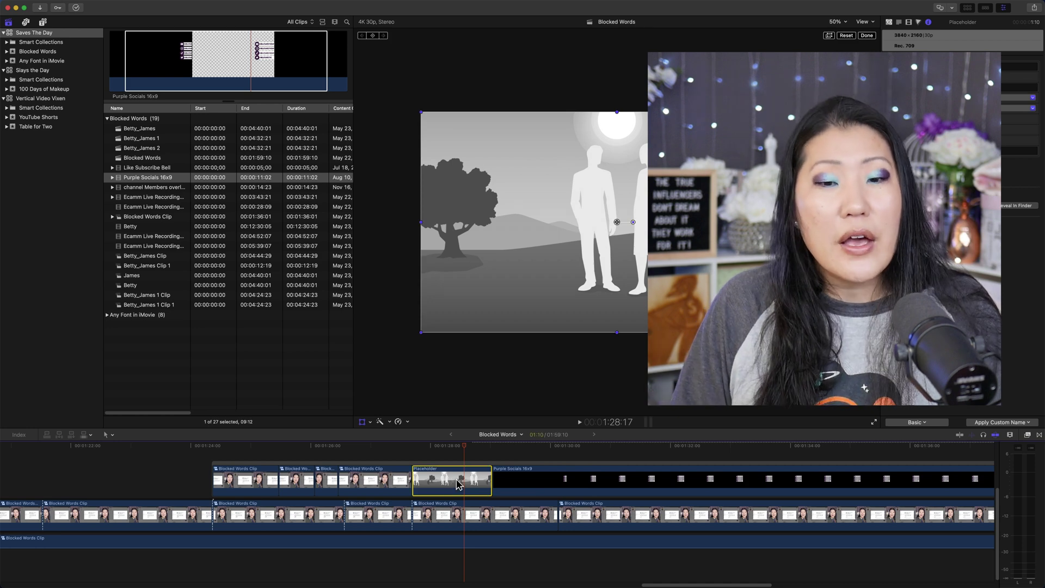
click(298, 457)
scroll(288, 457, right, 5)
scroll(289, 457, up, 2)
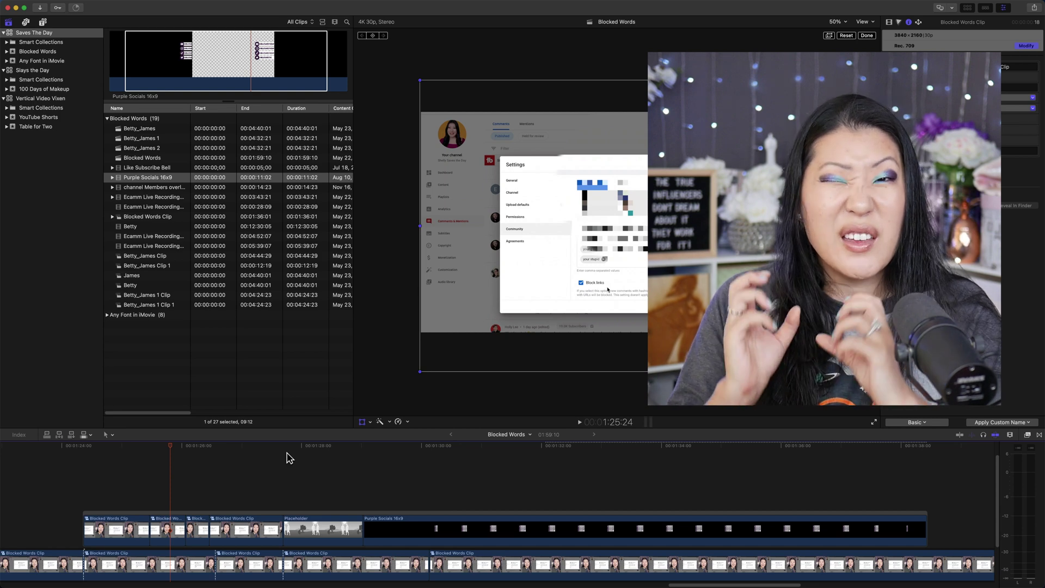
scroll(289, 457, down, 3)
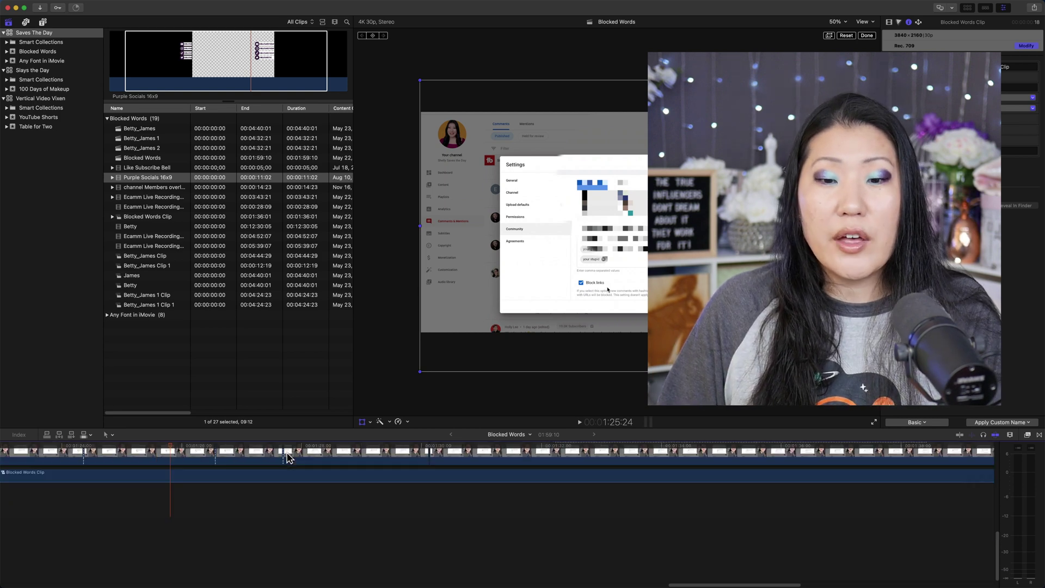
scroll(289, 457, left, 2)
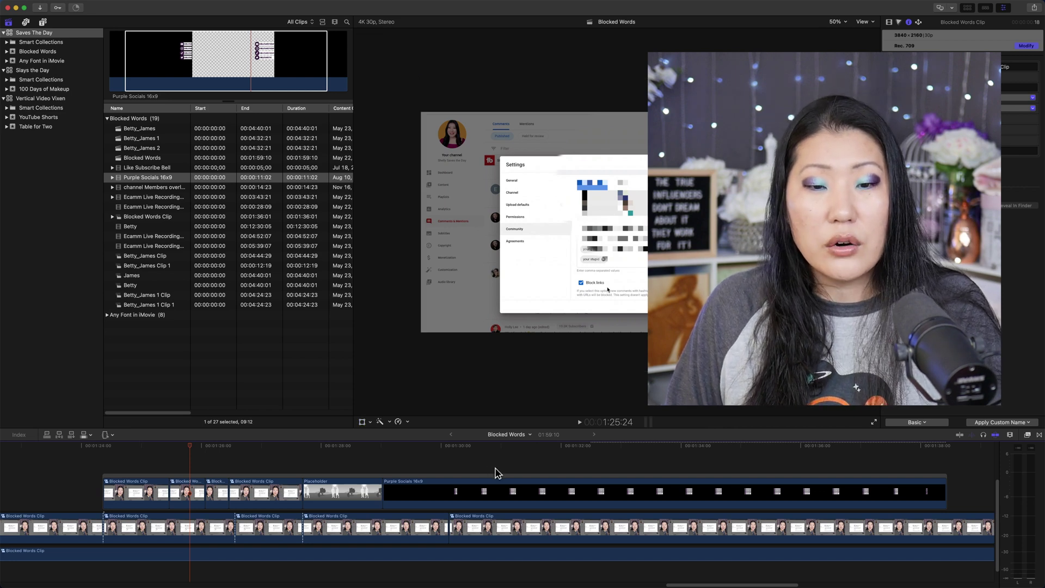
key(r)
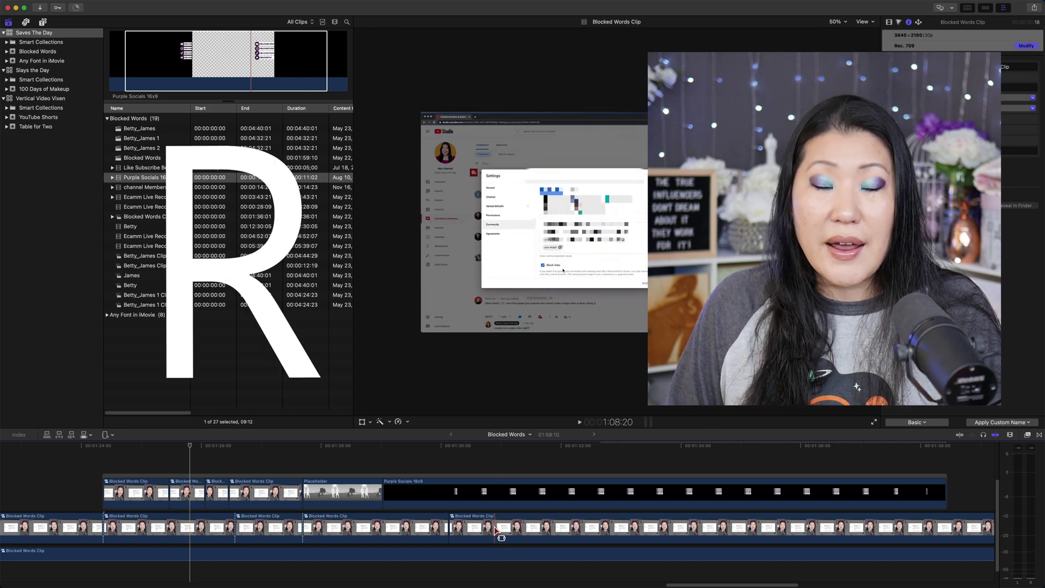
drag(492, 528, 686, 528)
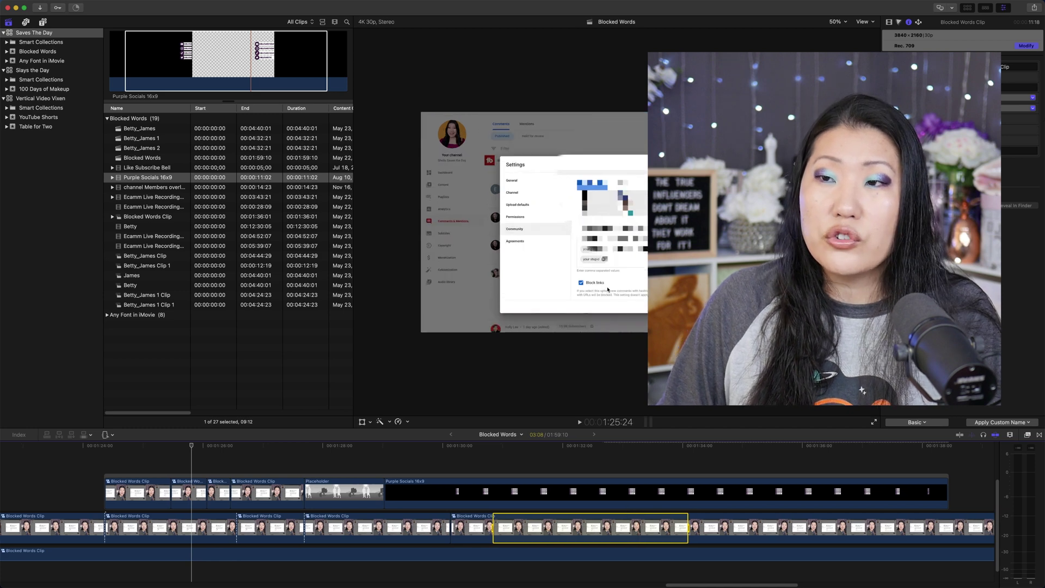
click(1034, 7)
click(1001, 31)
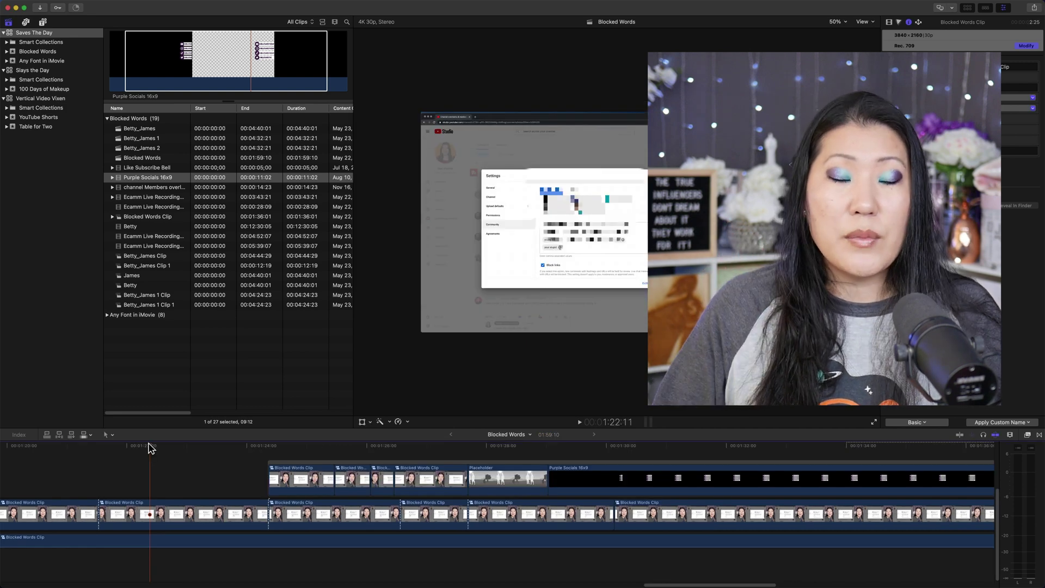
Switch to the Upgraded Defaults command set and open the Command Editor via Commands > Customize….
scroll(151, 448, left, 3)
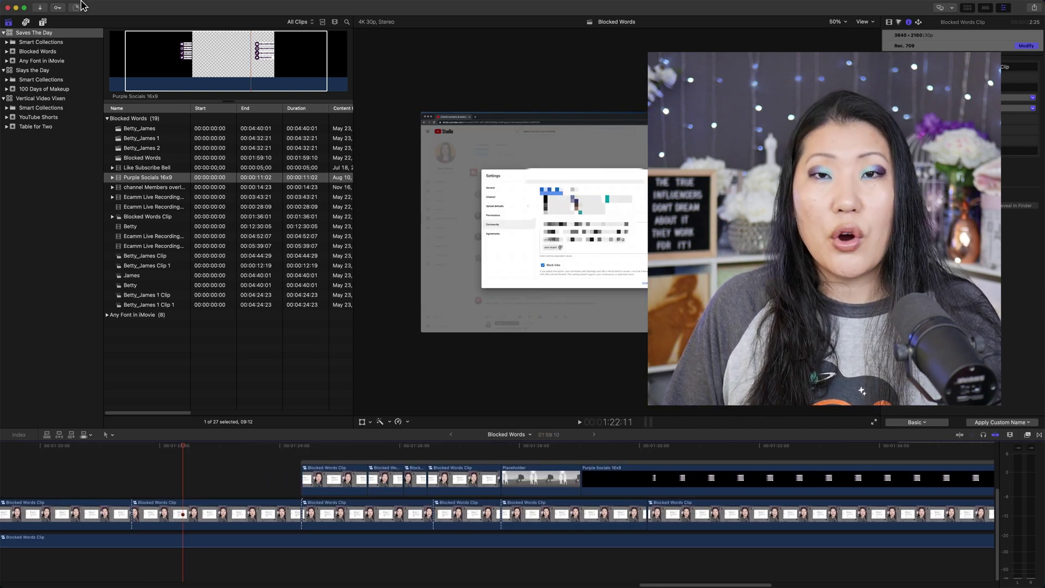
click(46, 6)
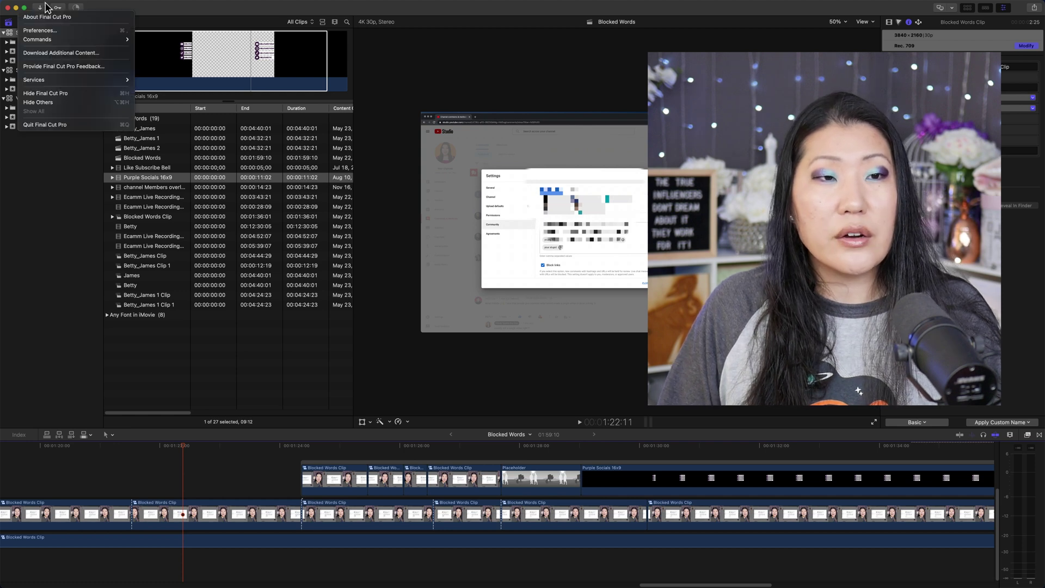
mouse_move(60, 40)
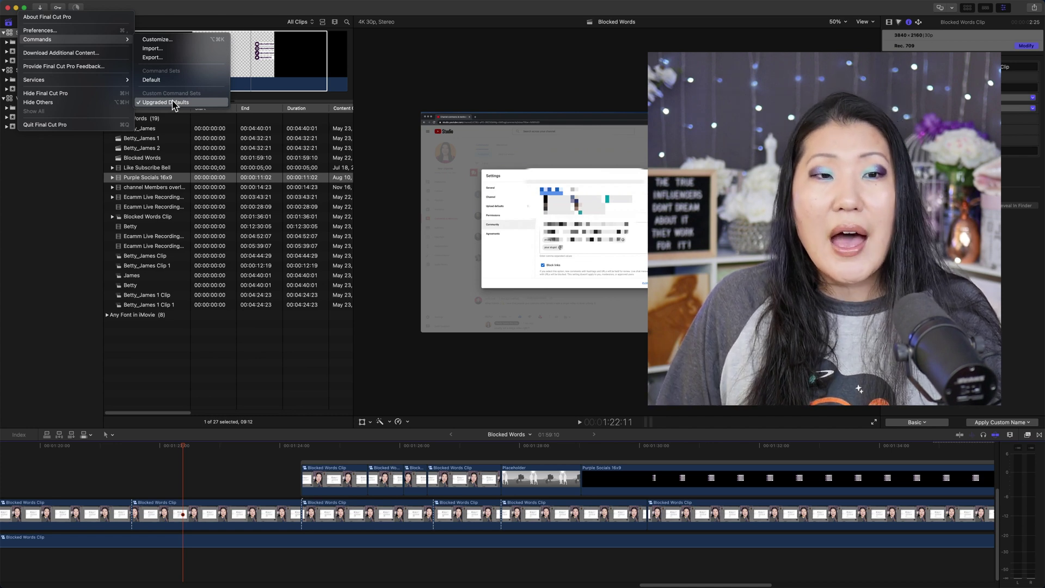
click(173, 102)
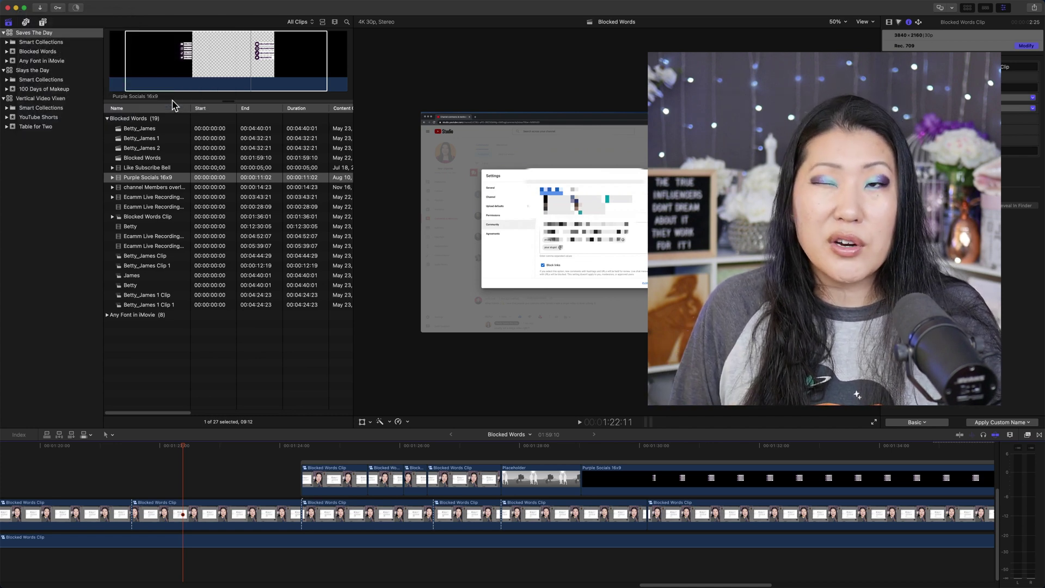
click(46, 1)
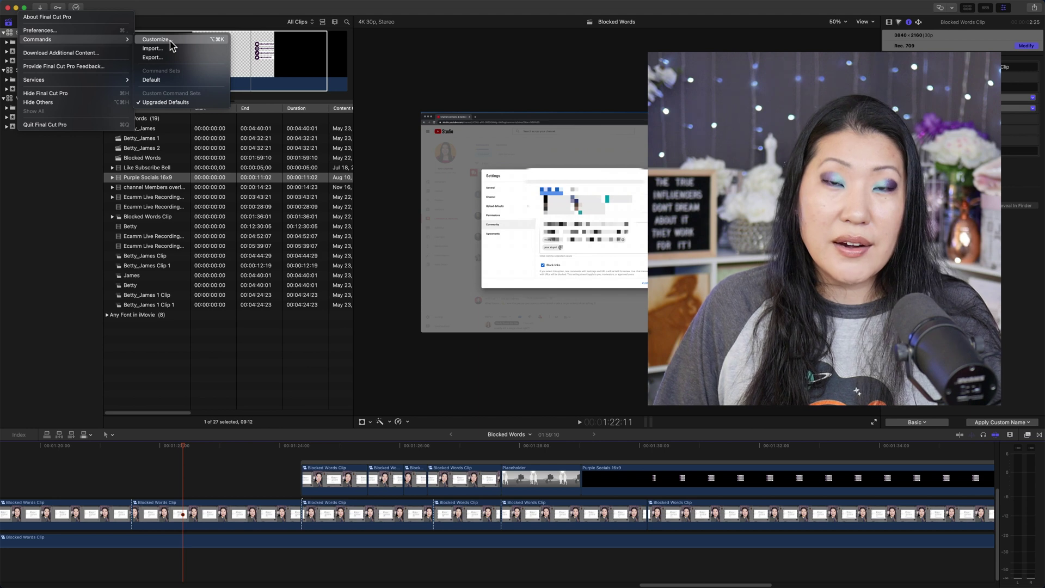
click(170, 41)
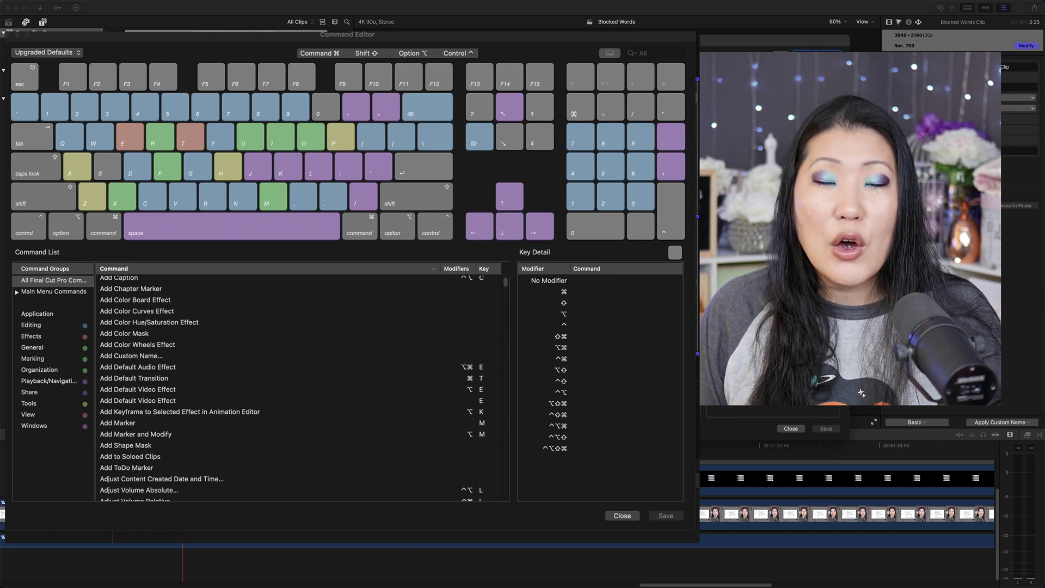
Show the B key's assigned commands, such as Blade, Blade Speed and Blade All, in Key Detail.
click(111, 541)
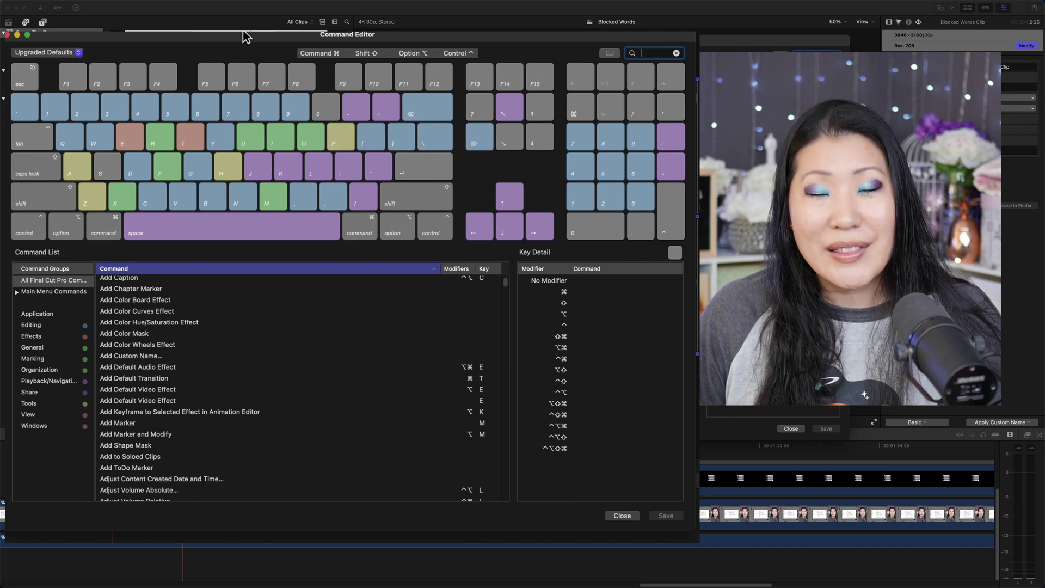
click(210, 203)
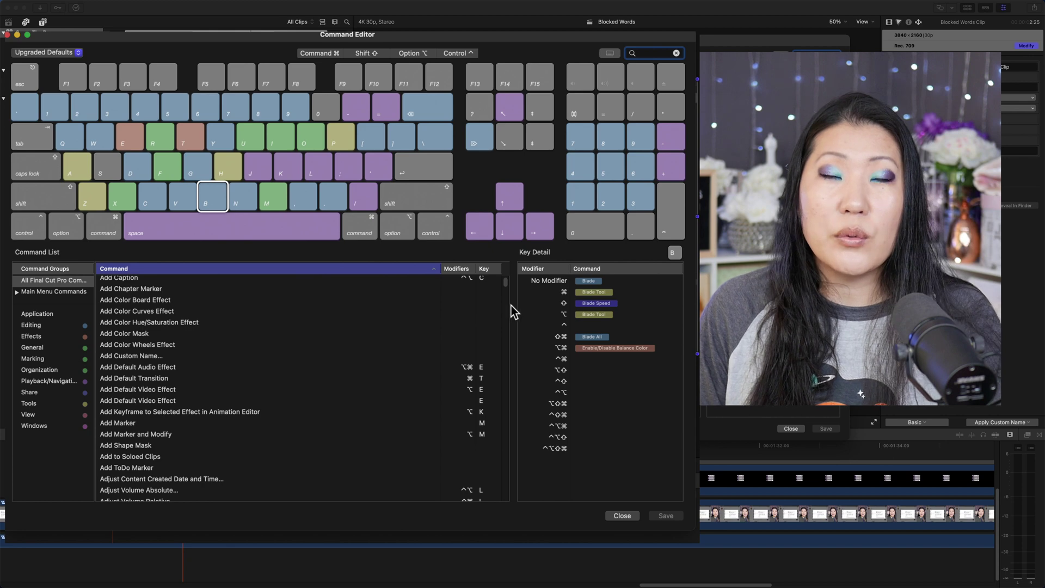
Select Editing > Blade in the Command List and try assigning it Command-B.
click(602, 282)
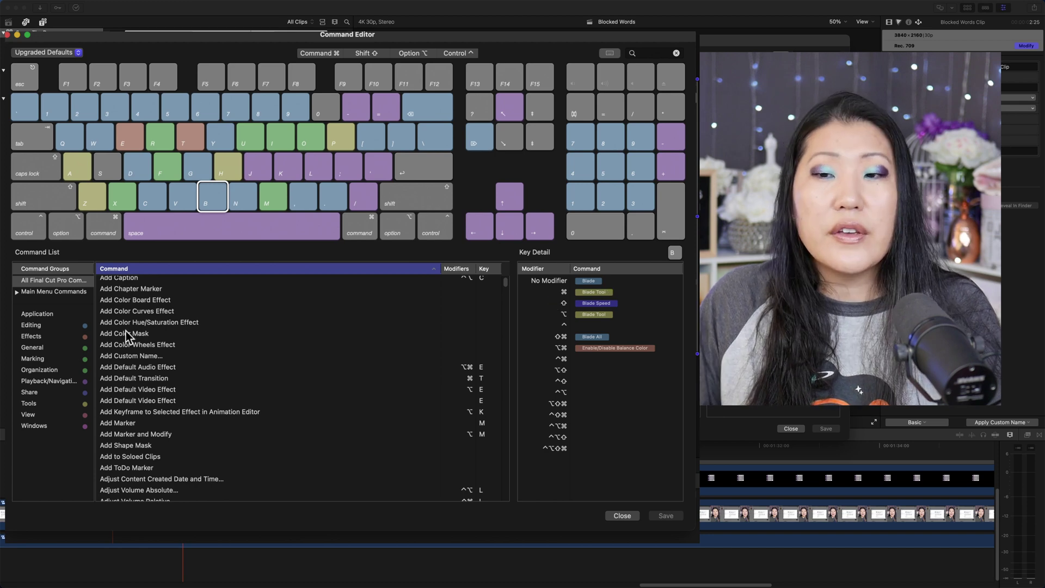
click(31, 325)
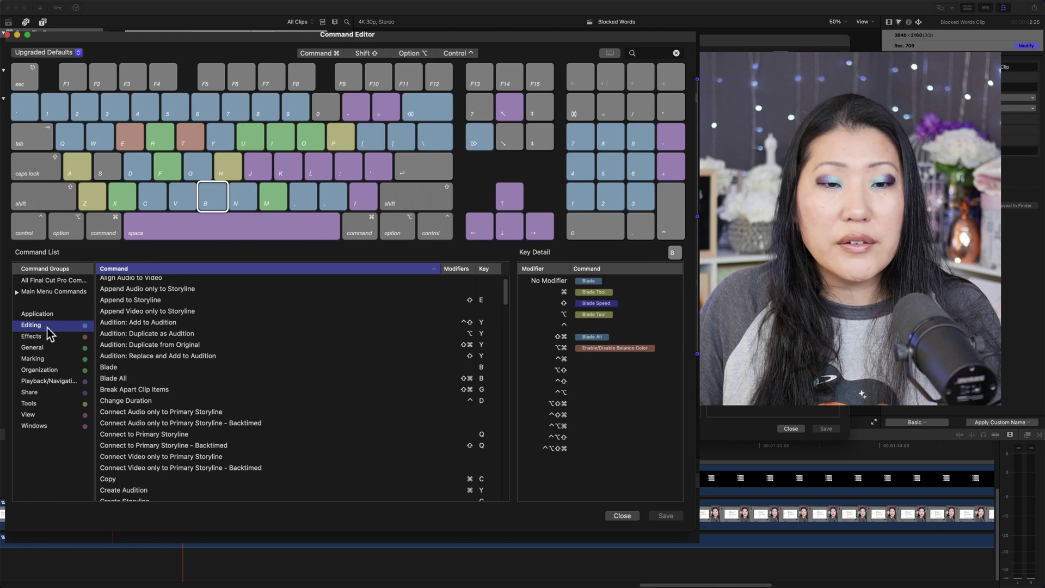
click(195, 370)
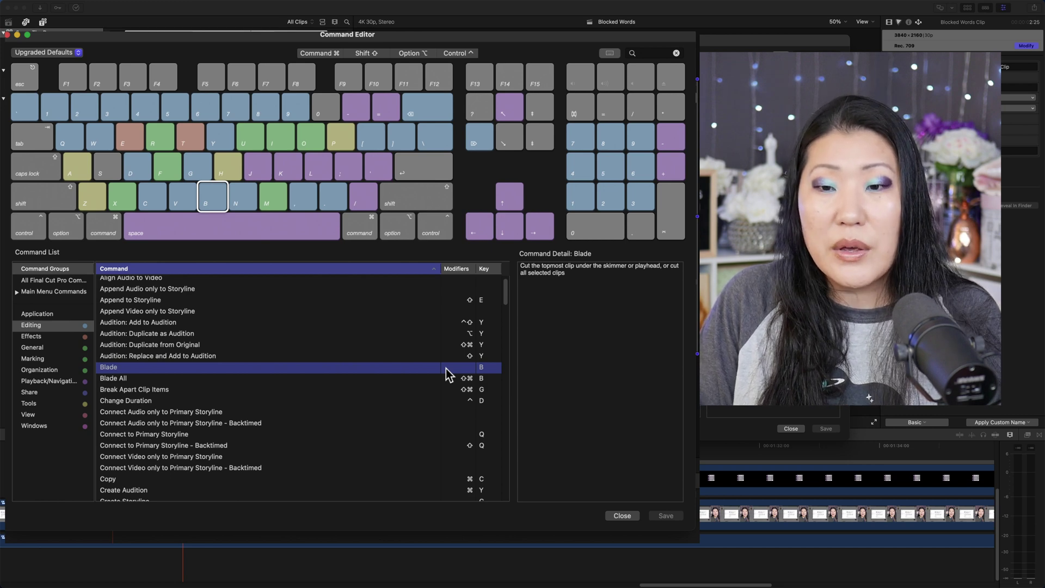
key(super+b)
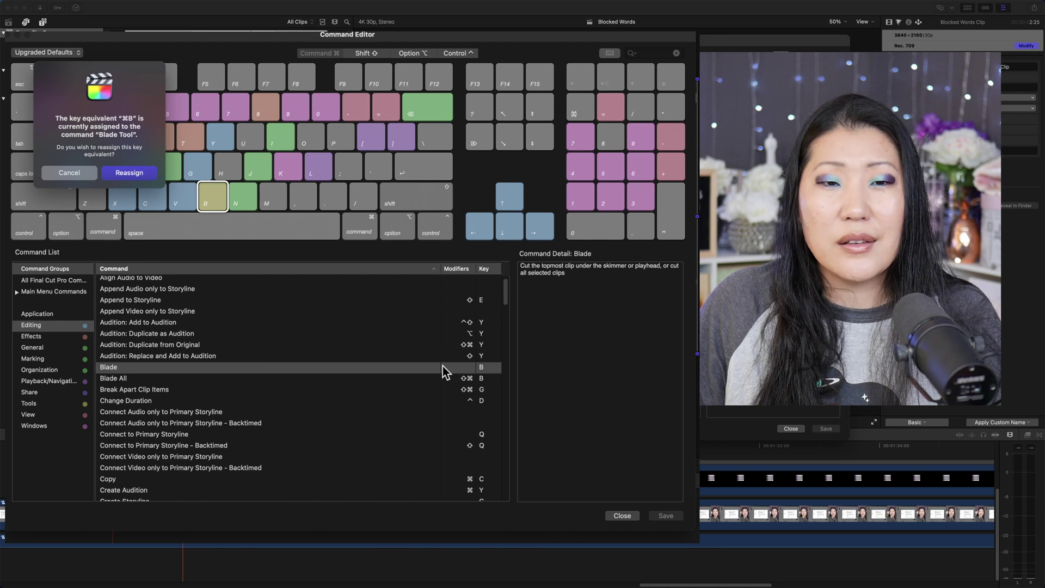
Cancel the shortcut reassignment and inspect the commands bound to keypad 2.
click(69, 173)
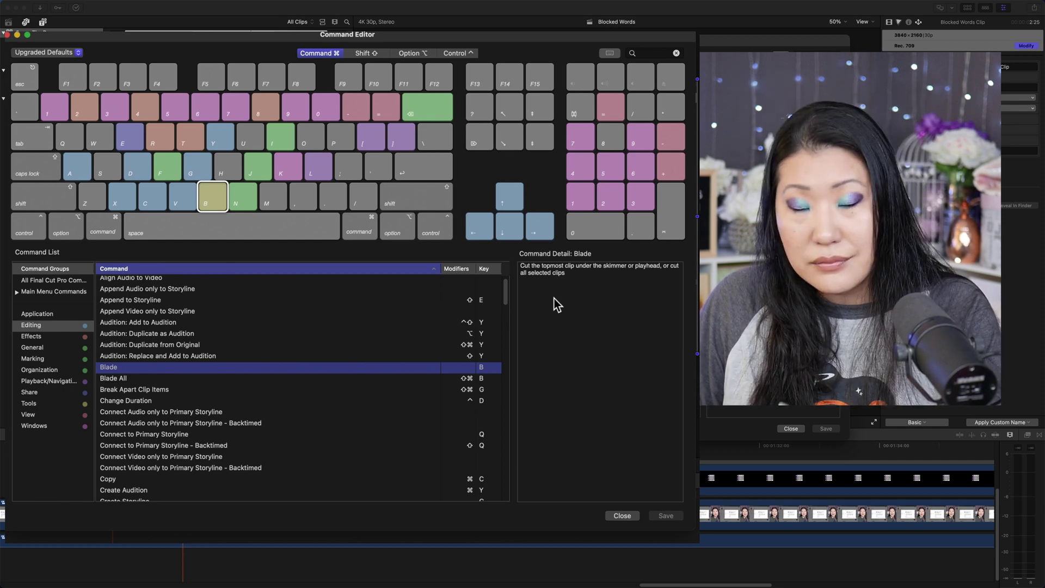
click(606, 195)
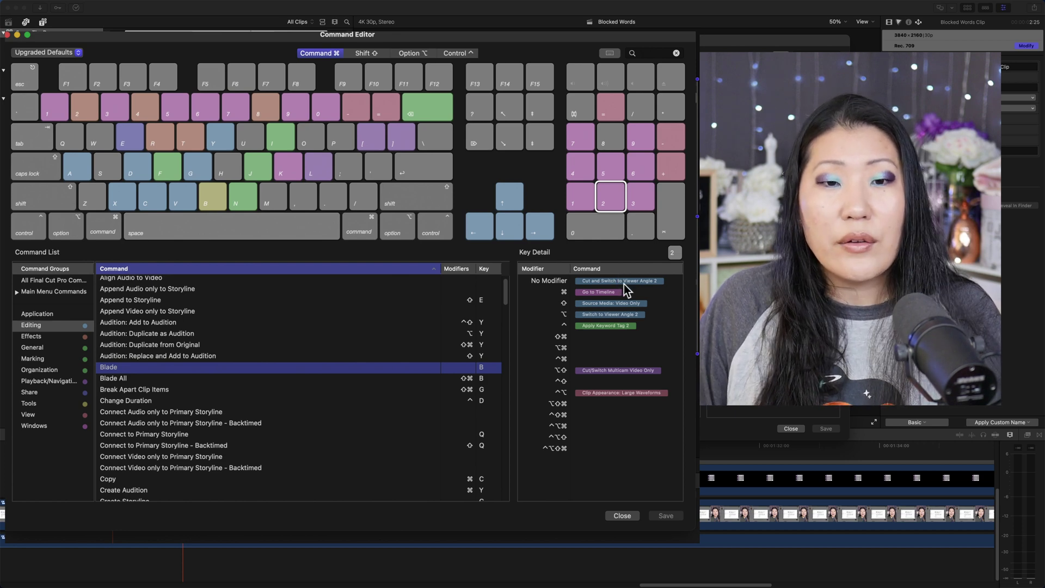
click(606, 199)
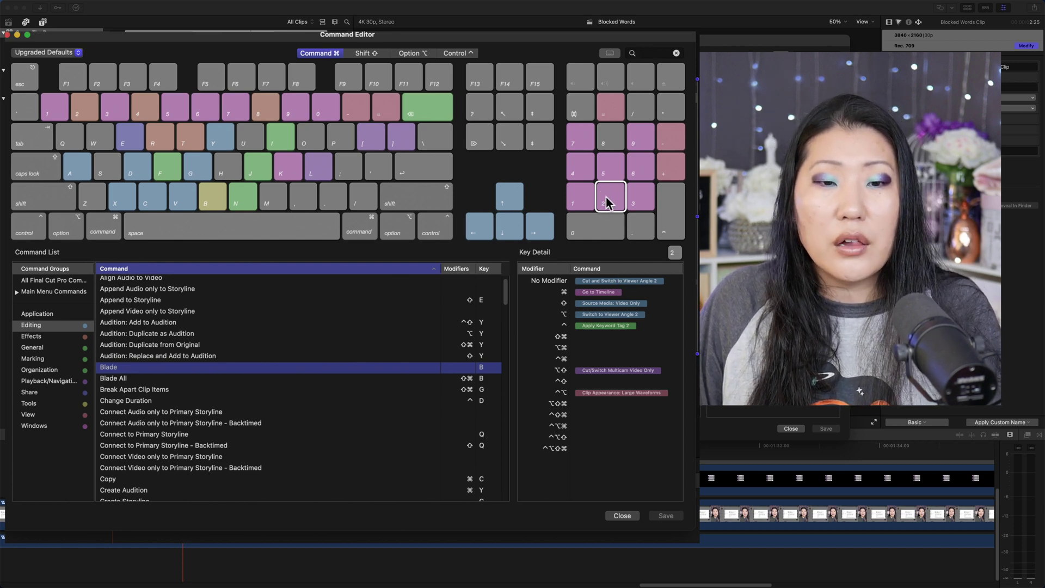
Browse the Playback/Navigation, Share and Tools groups, then view Blade Tool's Option-B and Command-B shortcuts.
click(47, 381)
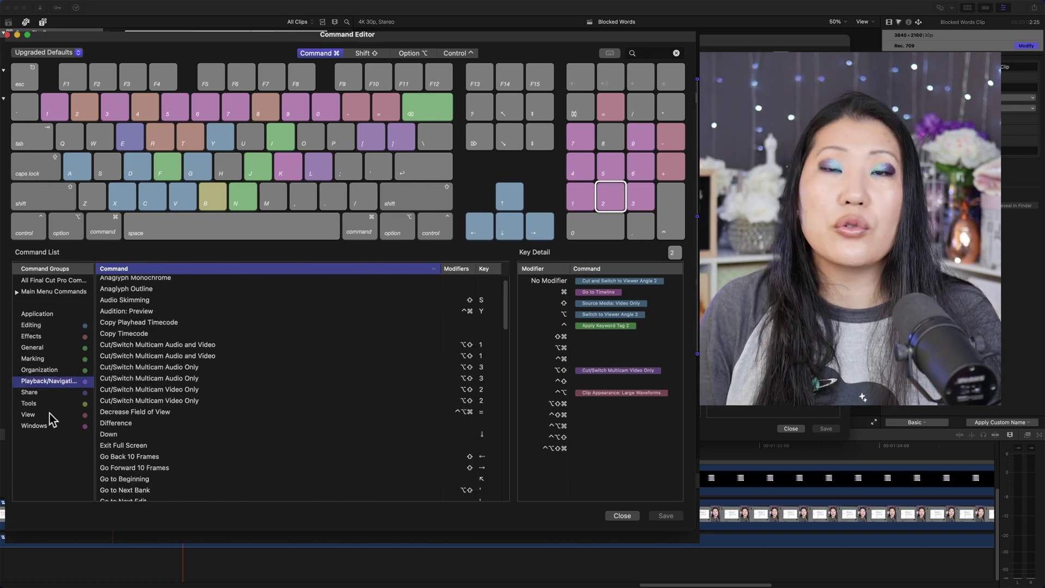
scroll(208, 398, down, 15)
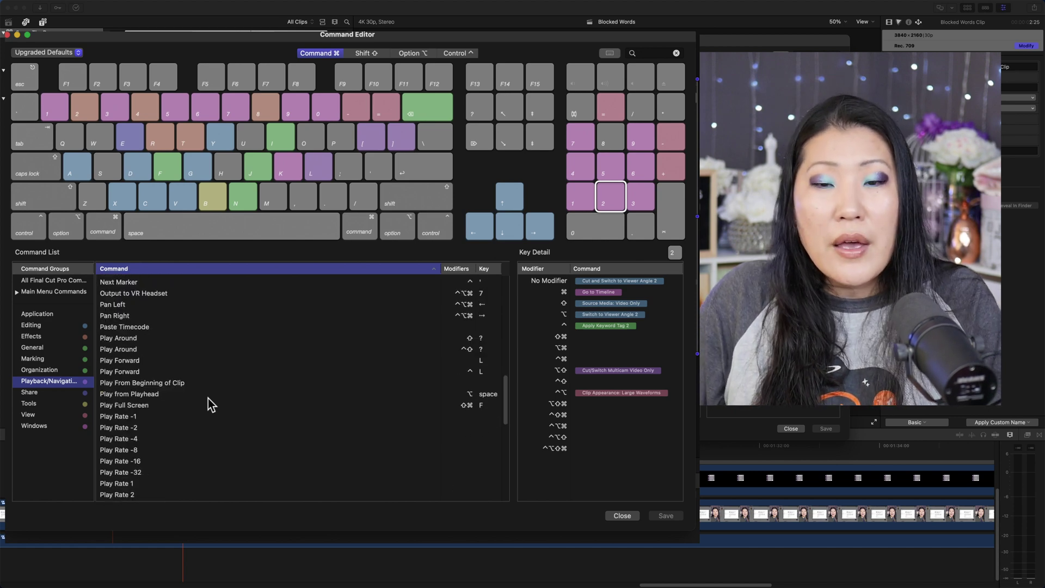
scroll(208, 397, down, 15)
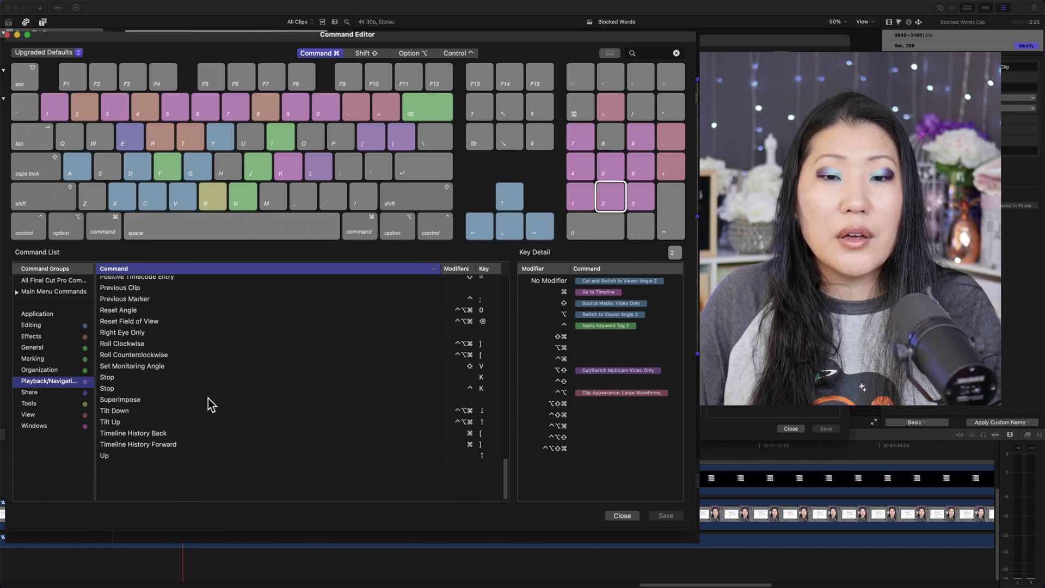
click(39, 393)
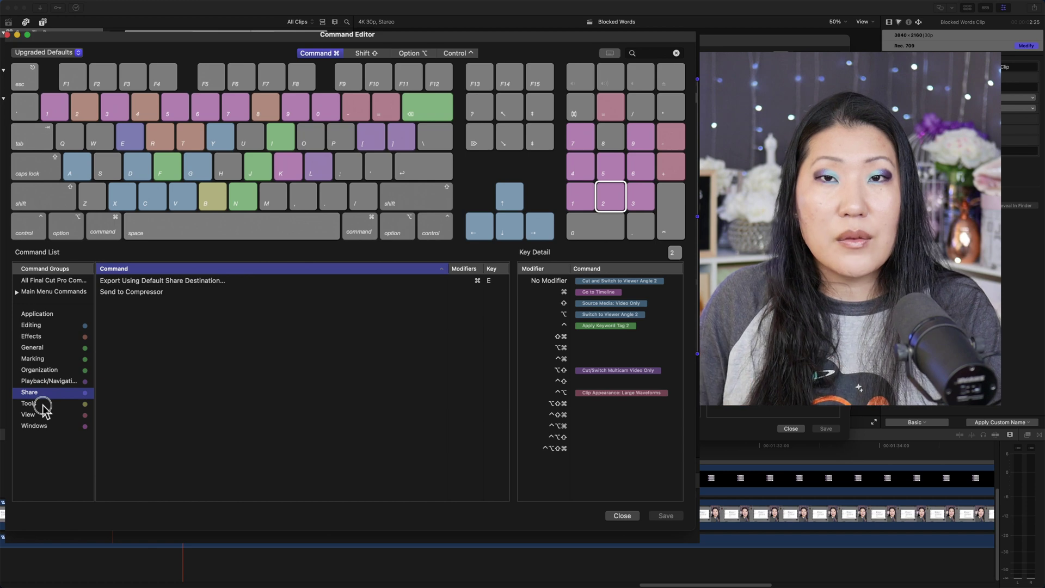
click(44, 404)
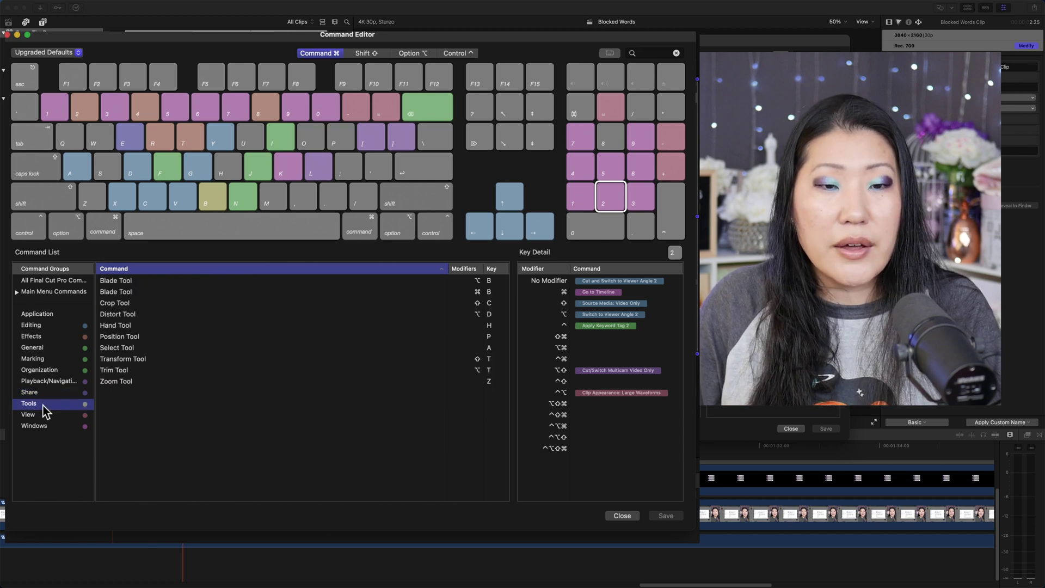
click(154, 282)
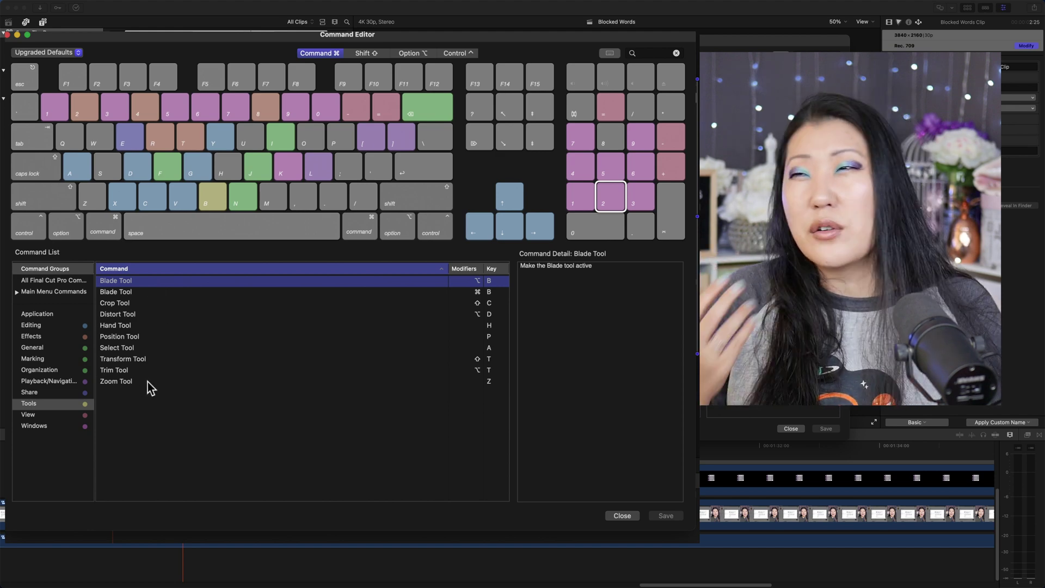
Browse the Editing and General command groups, scrolling through their command lists.
click(31, 326)
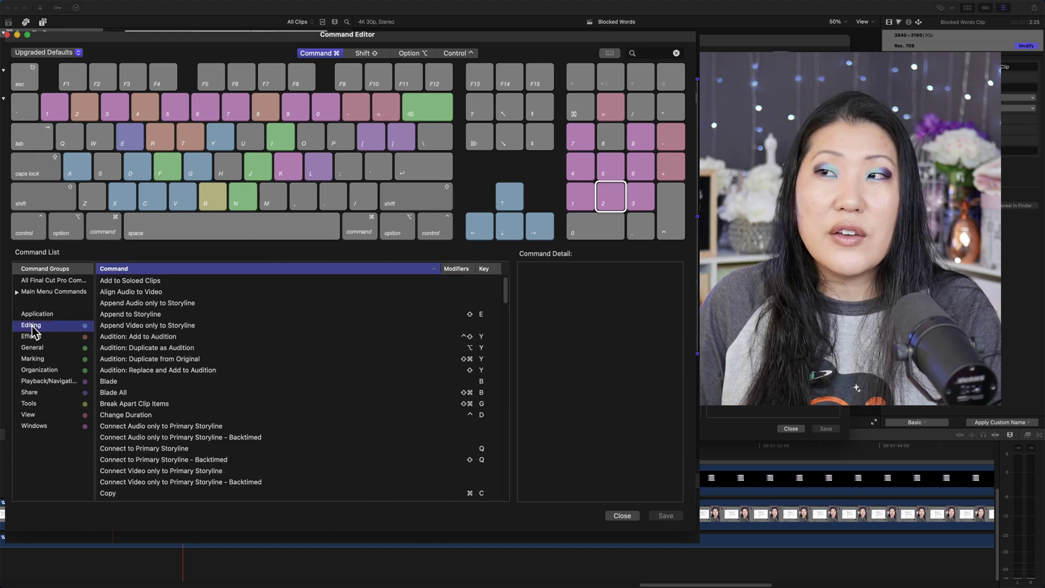
scroll(285, 347, down, 15)
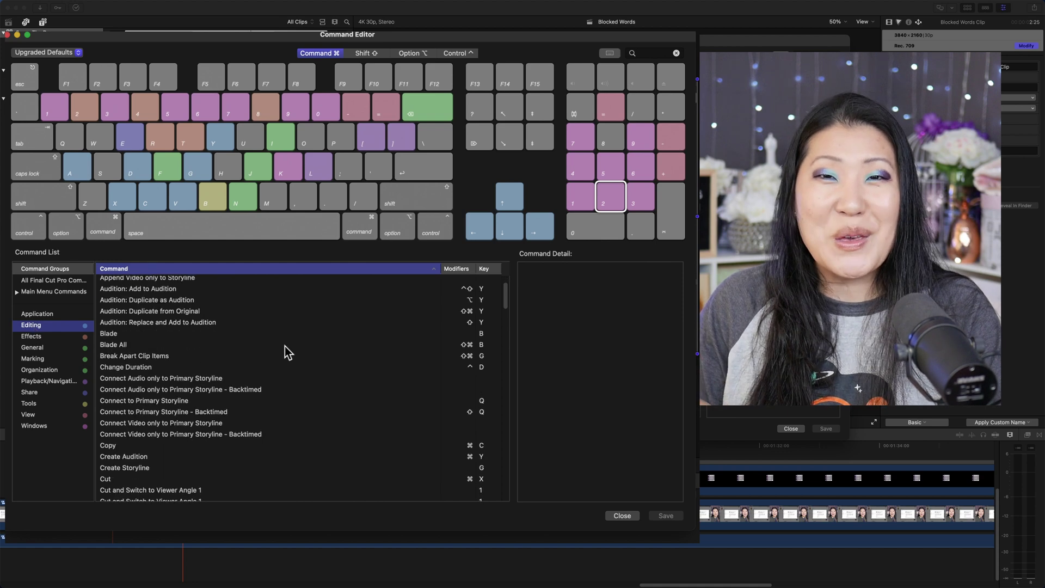
scroll(285, 346, down, 10)
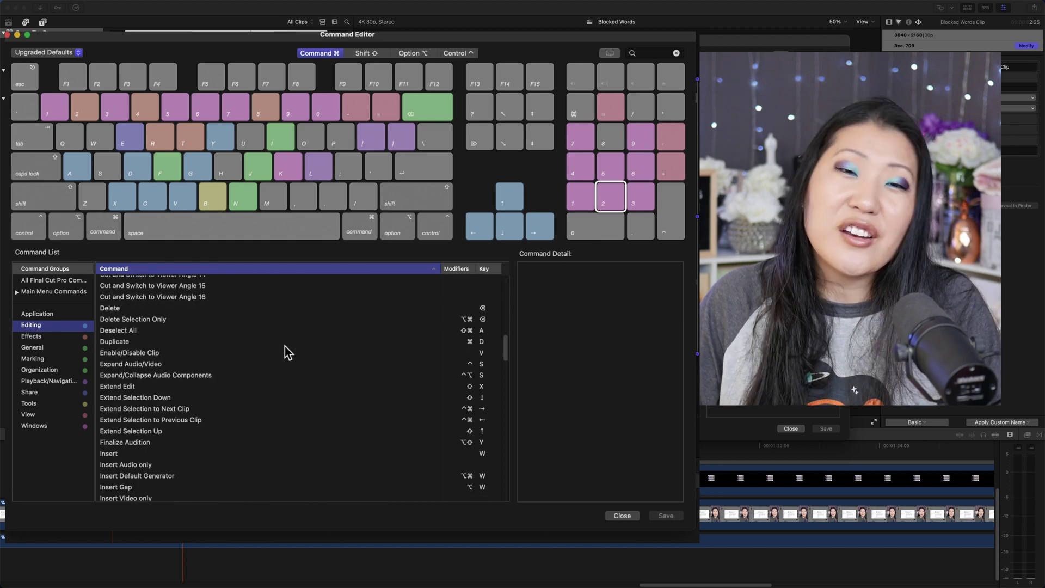
scroll(285, 346, down, 10)
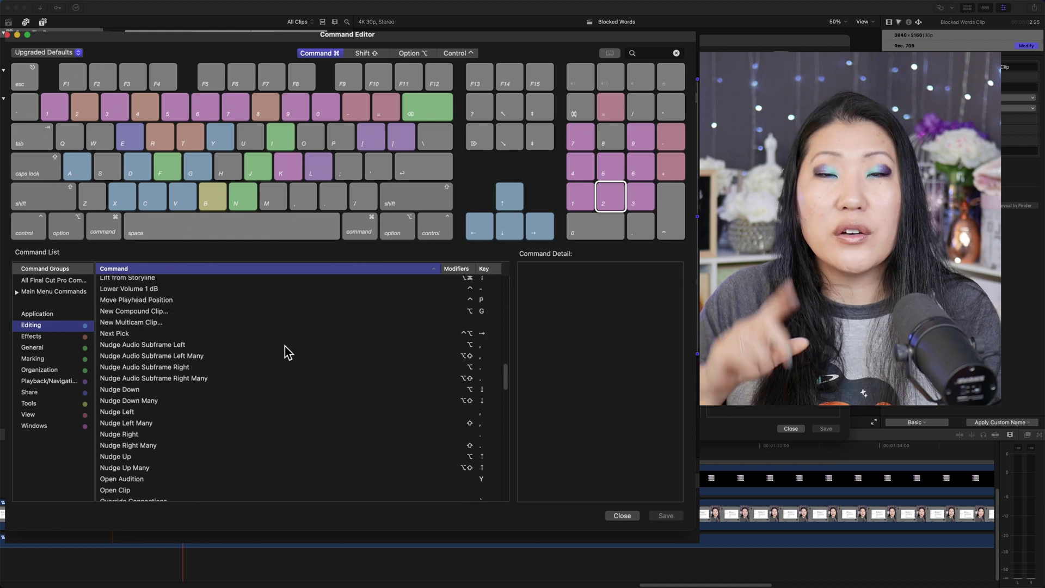
scroll(286, 346, down, 10)
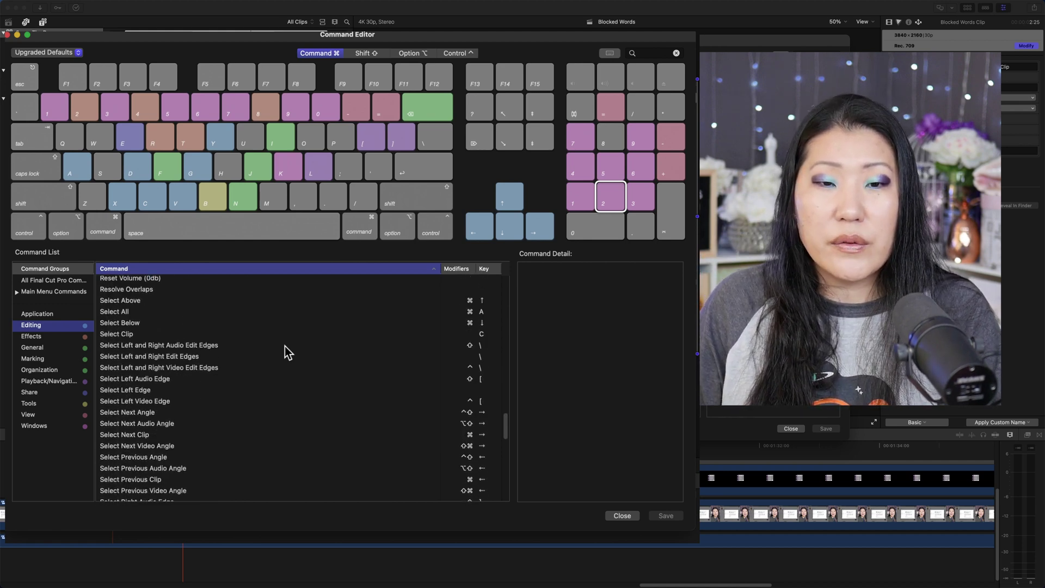
click(54, 348)
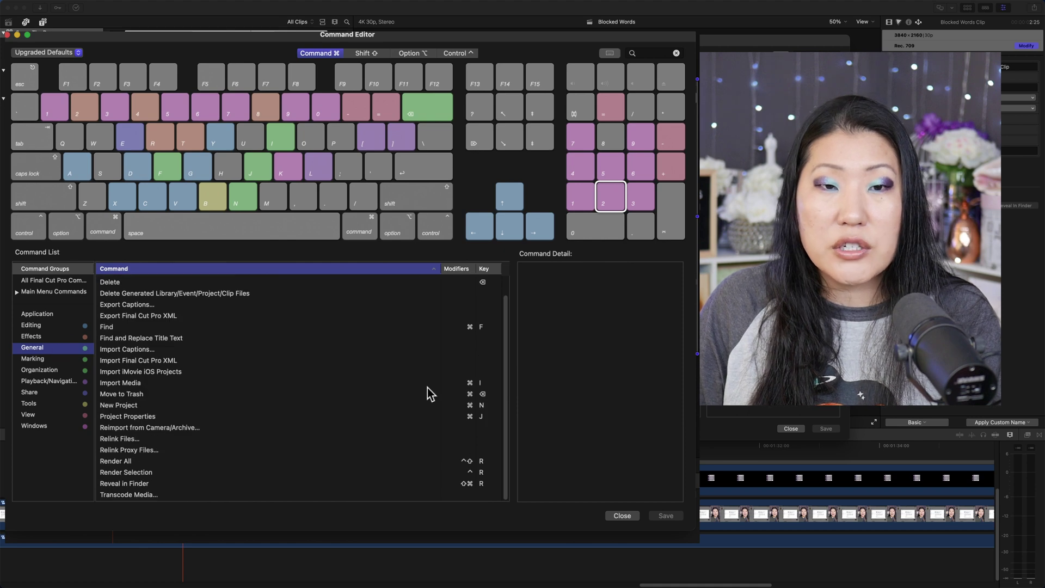
scroll(363, 405, down, 2)
scroll(363, 405, up, 2)
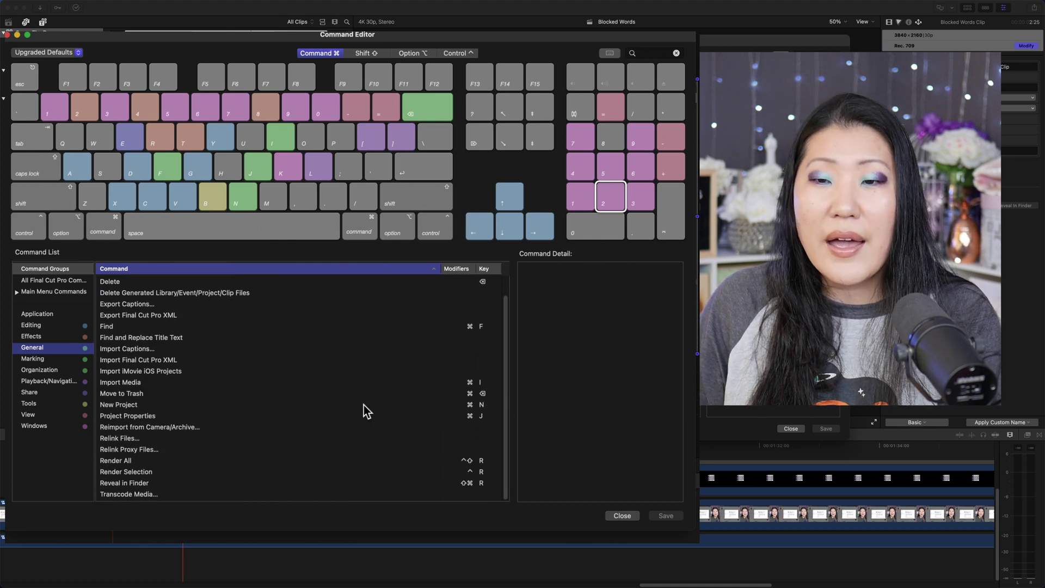
Step through the Marking, Organization, Tools, View and Windows command groups.
click(42, 360)
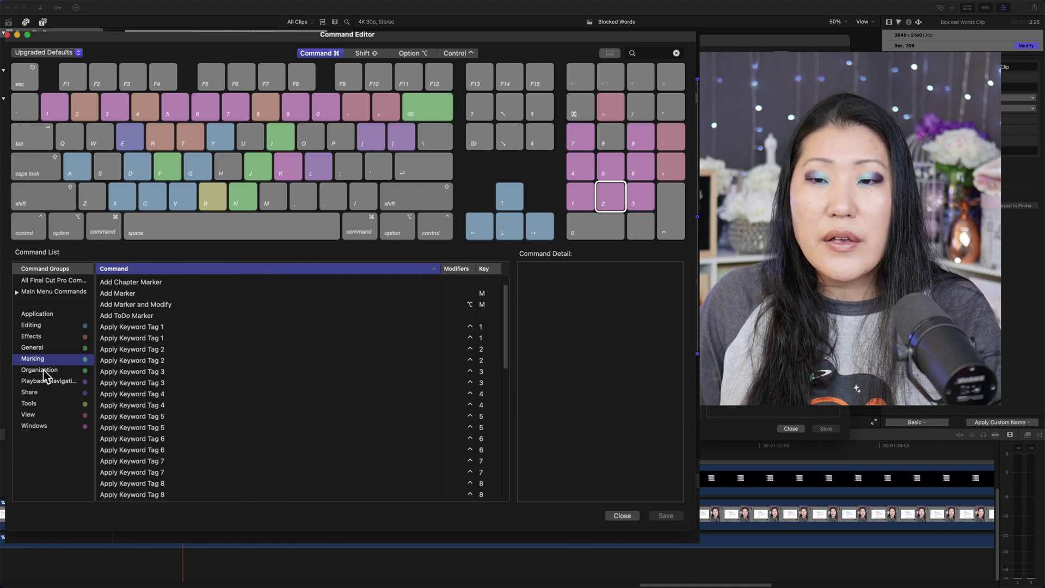
click(43, 372)
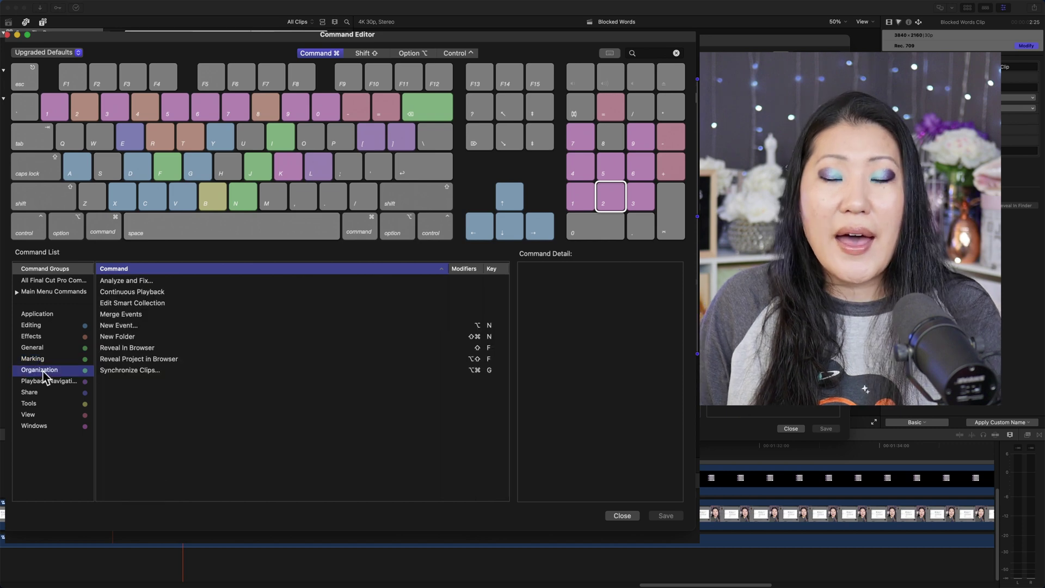
click(47, 405)
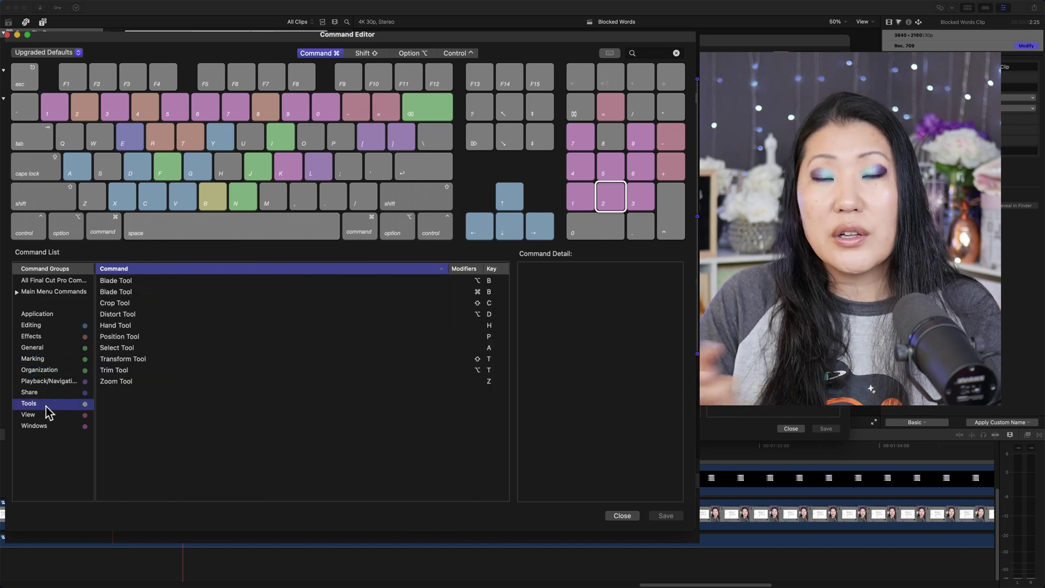
click(48, 416)
click(40, 428)
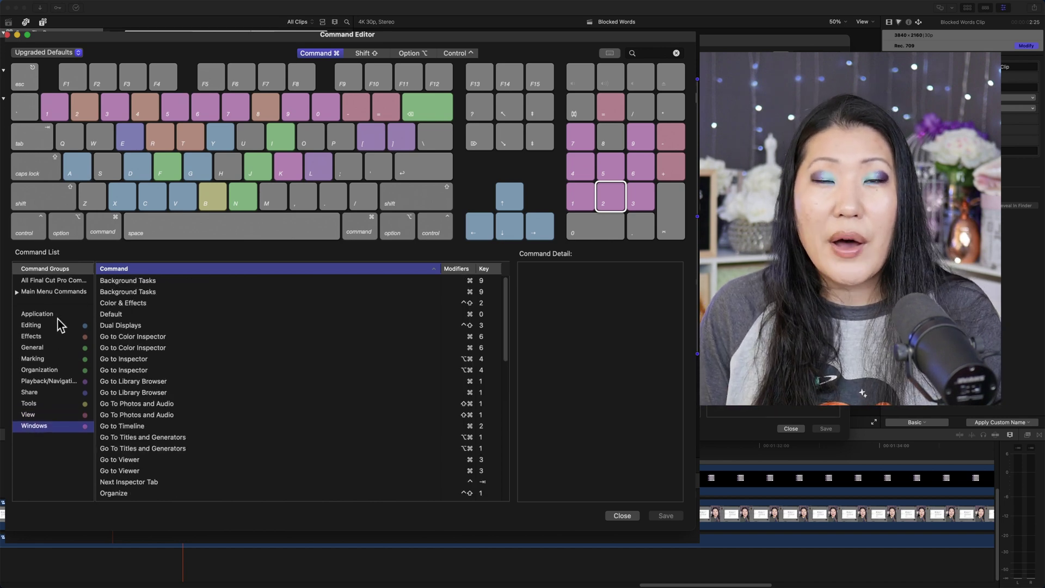
Look up the commands bound to the ] key, then close the Command Editor.
click(623, 516)
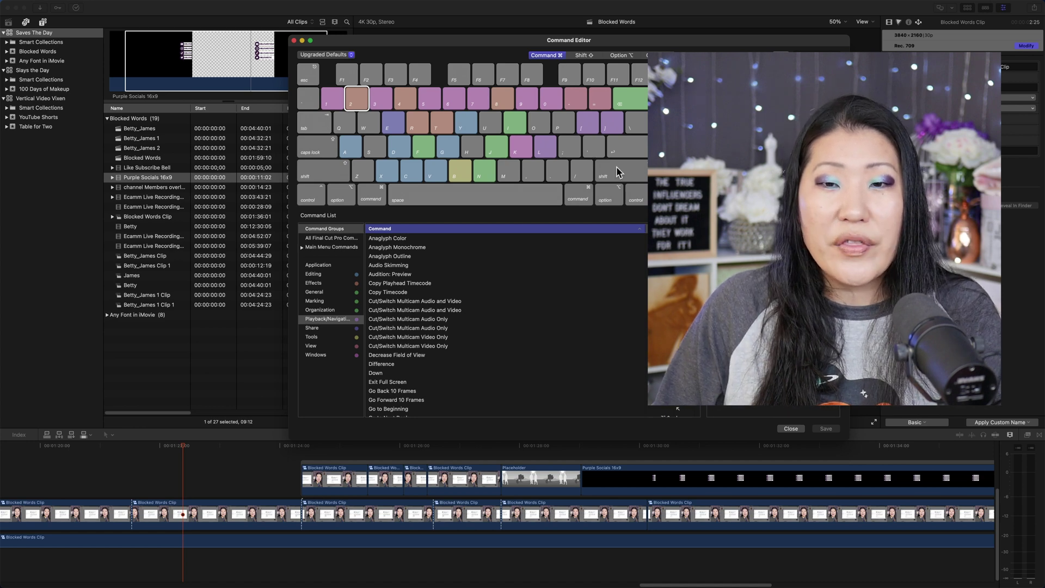
click(612, 125)
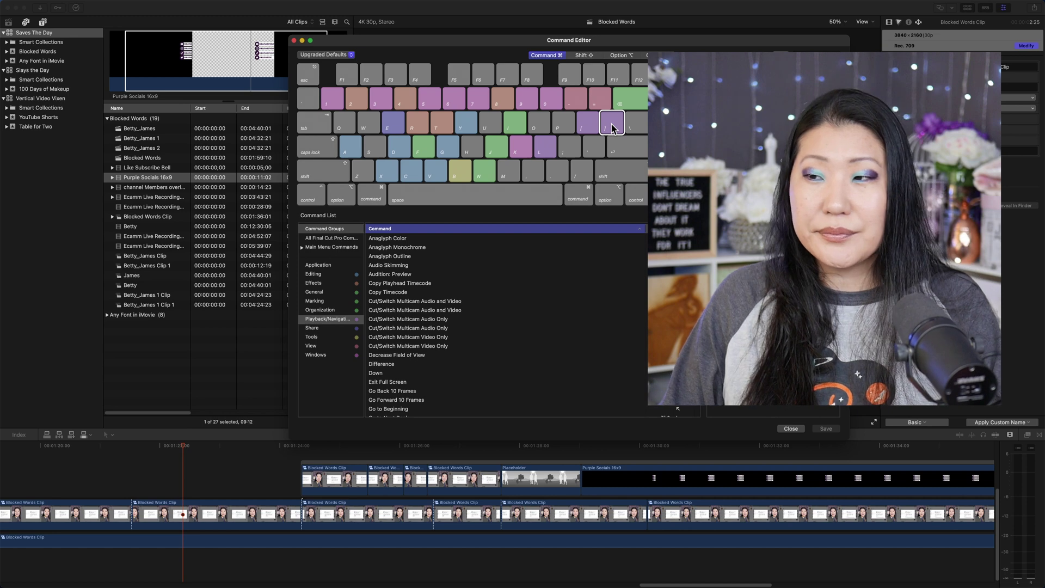
click(791, 429)
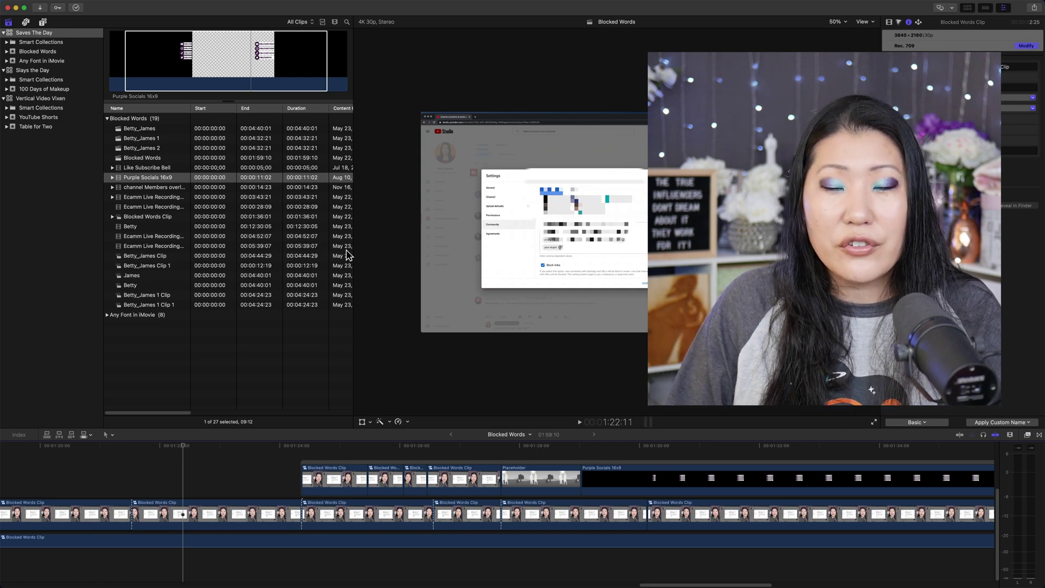
Set the playhead to 1:23:23 and move the whole connected storyline earlier in the timeline.
click(266, 475)
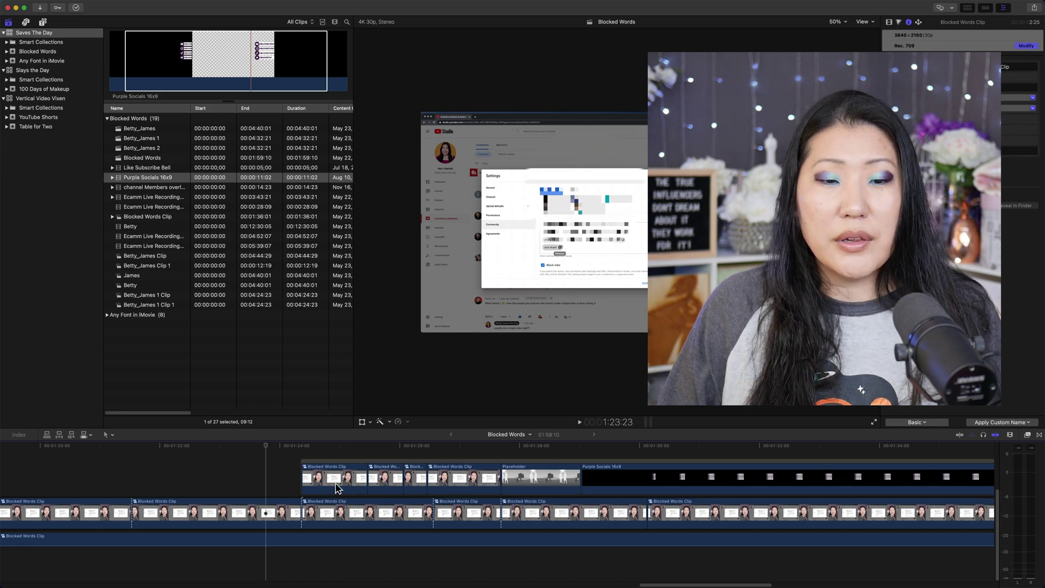
click(369, 467)
drag(370, 467, 114, 467)
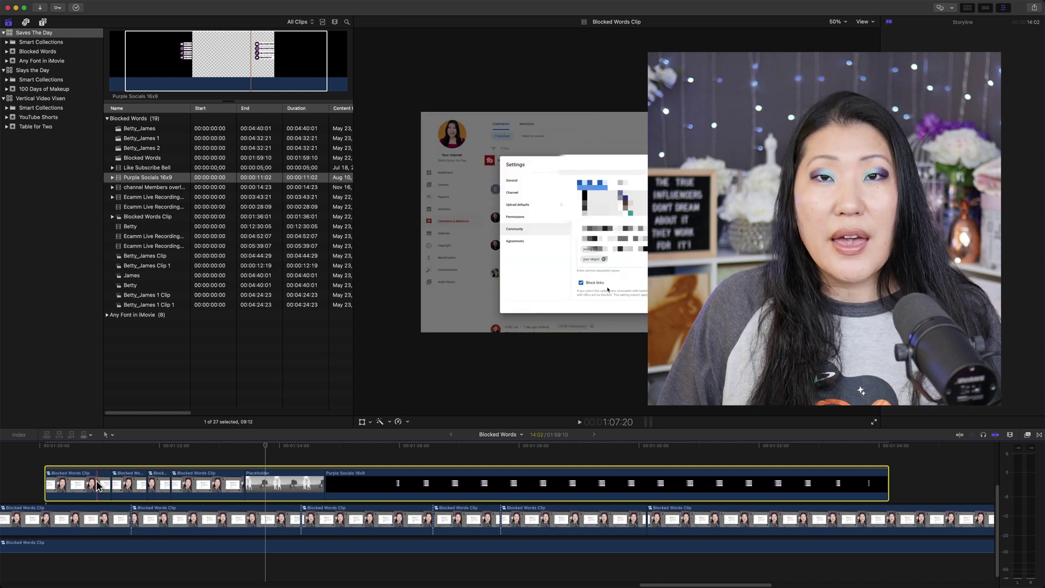
scroll(98, 486, left, 10)
Drag the first Blocked Words Clip out of the storyline, then rejoin it with Command-Z.
click(435, 481)
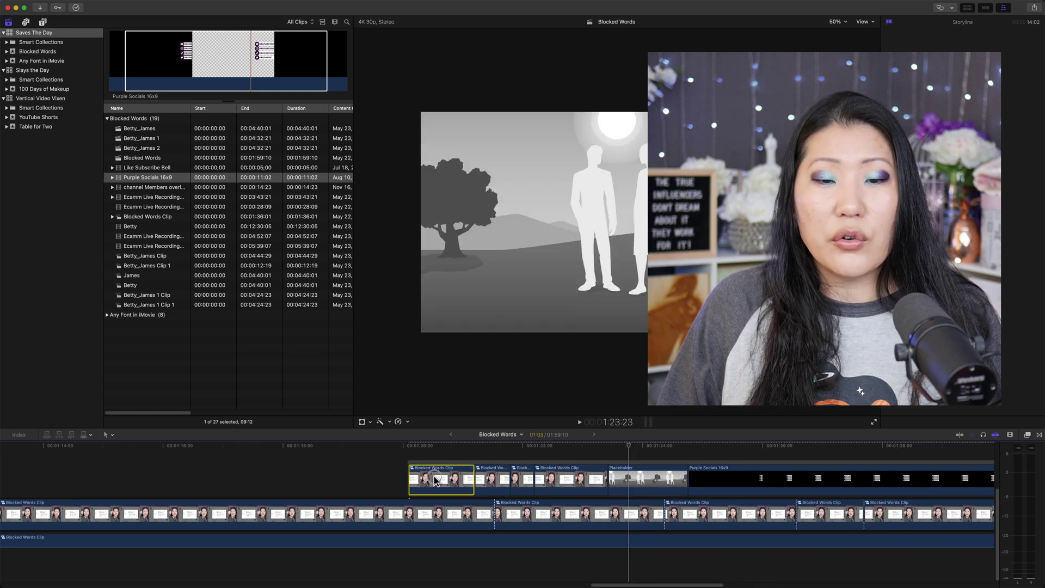
drag(435, 480, 309, 471)
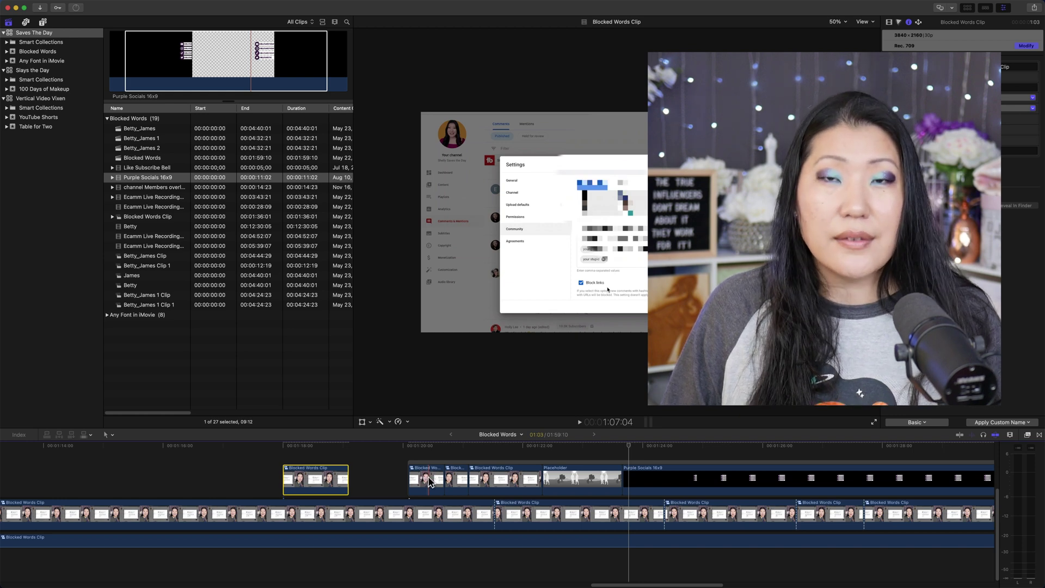
key(super+z)
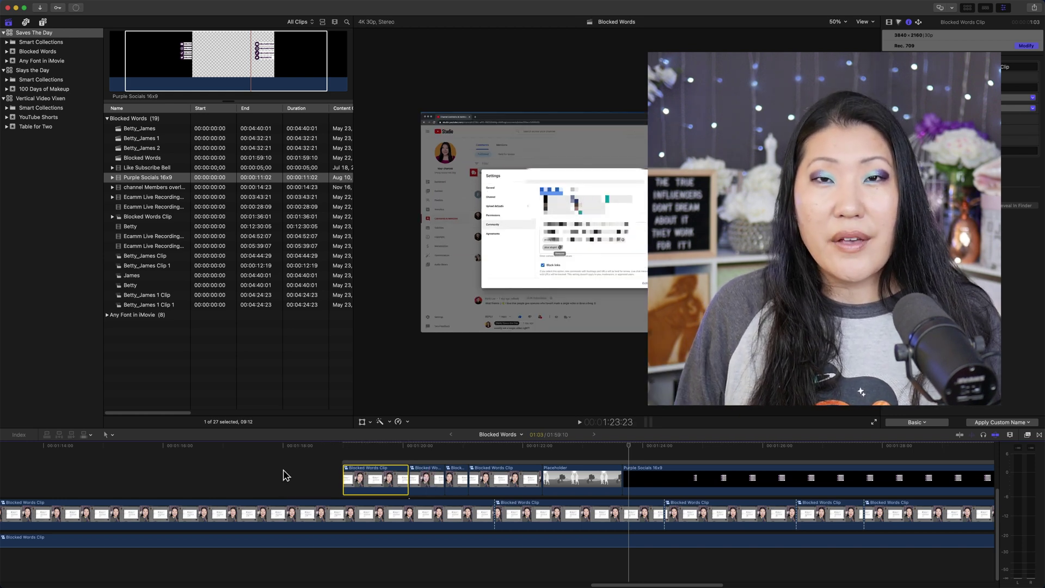